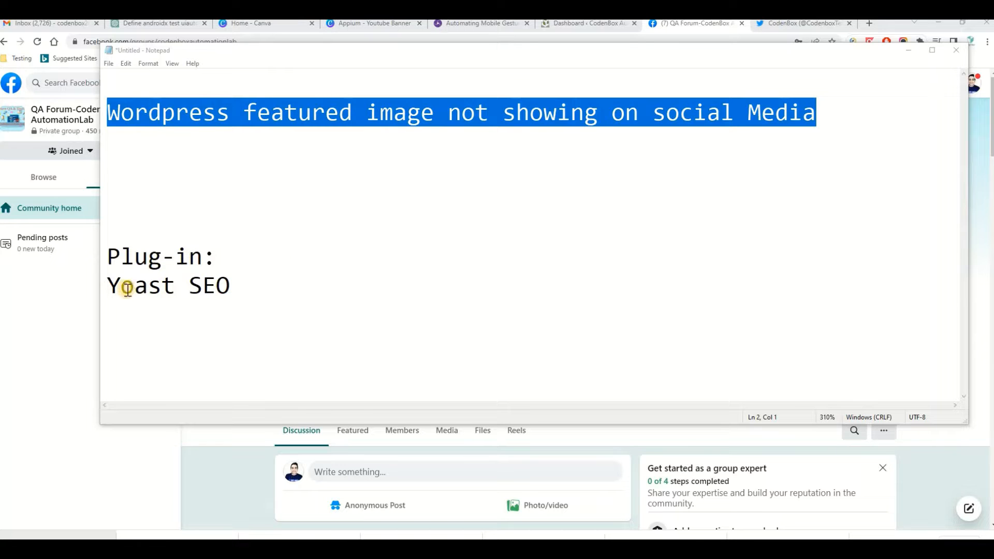
left_click_drag(230, 288, 107, 289)
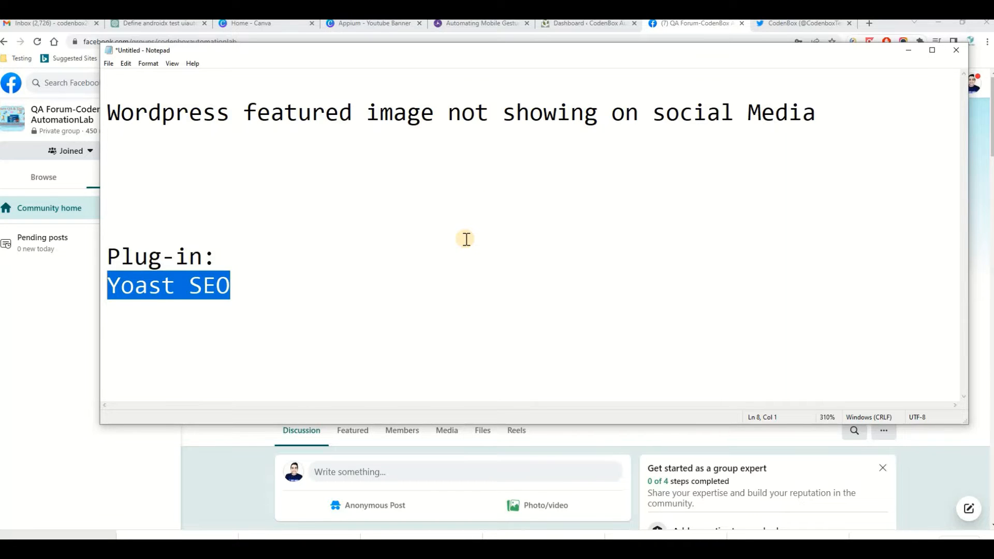
left_click(909, 50)
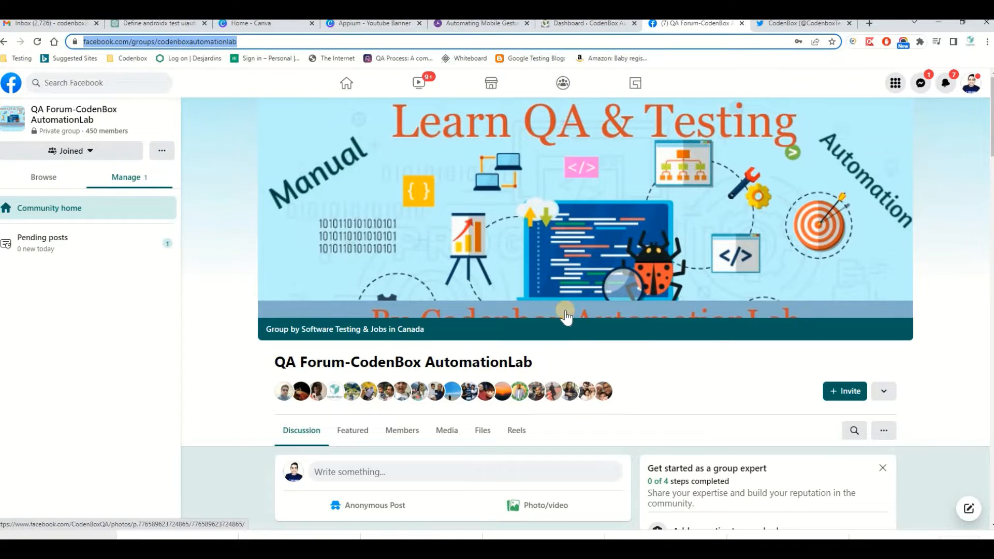
left_click(574, 24)
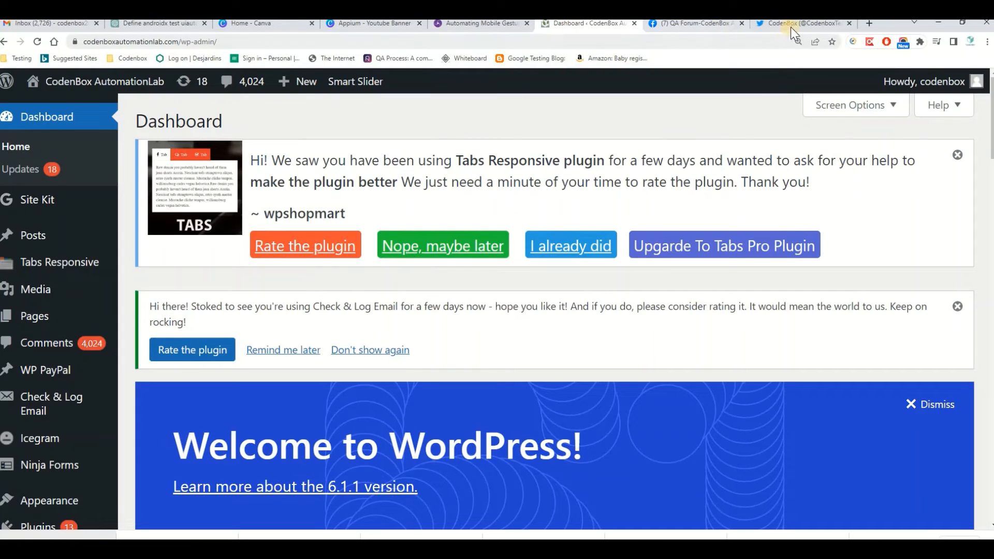
left_click(480, 26)
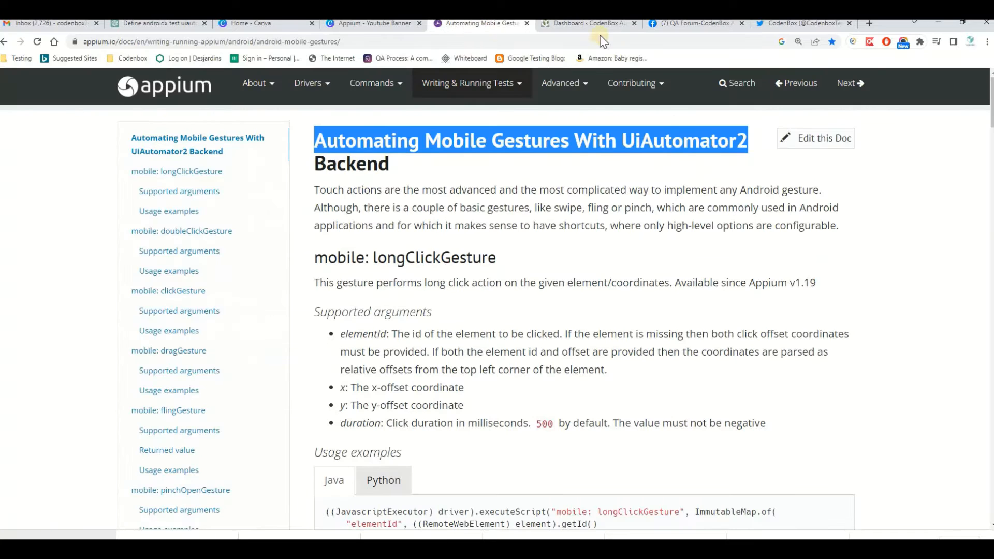
left_click(602, 28)
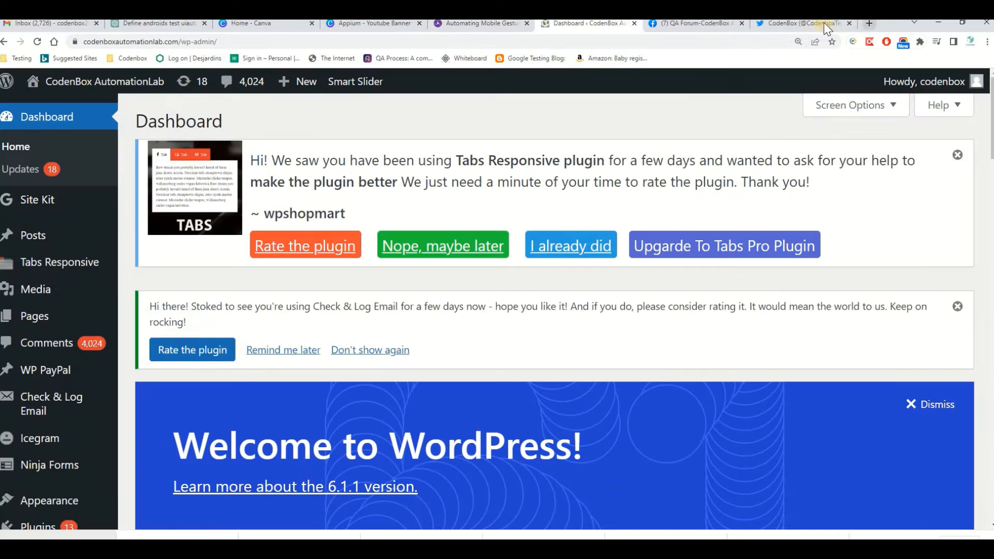
Step: Open codenboxautomationlab.com in a new browser tab and go to its Recent Posts list
left_click(868, 23)
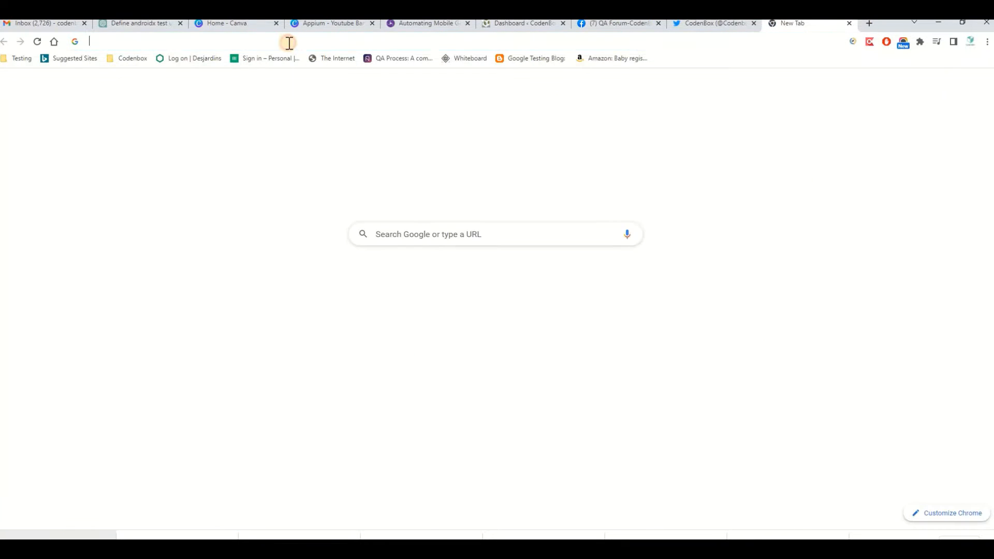
left_click(289, 43)
type("code")
key("Return")
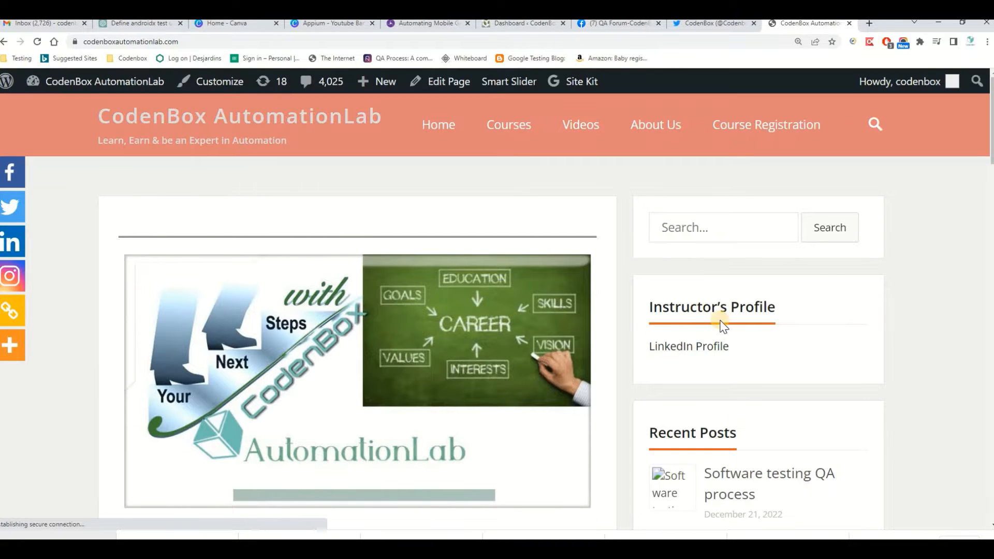
scroll(722, 325, "down", 4)
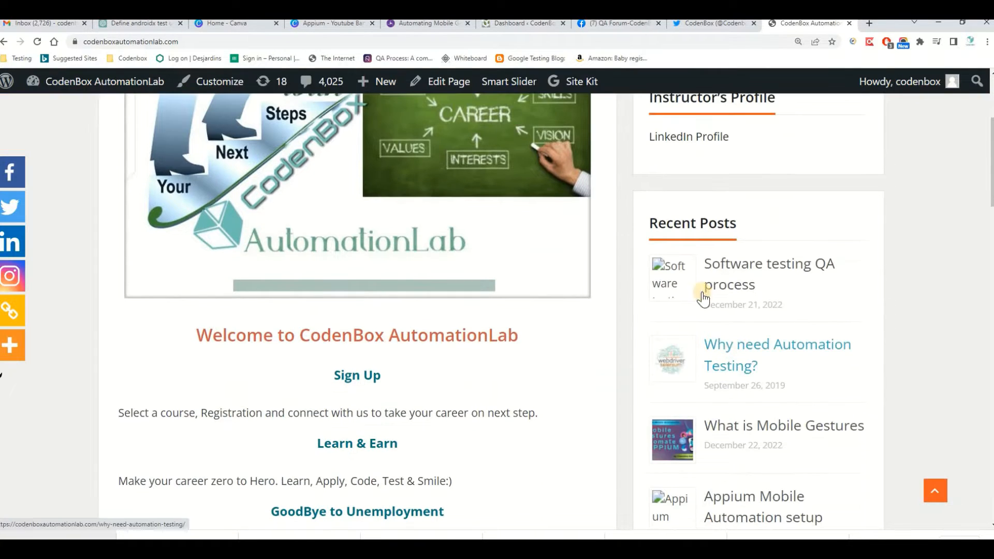
scroll(717, 425, "down", 1)
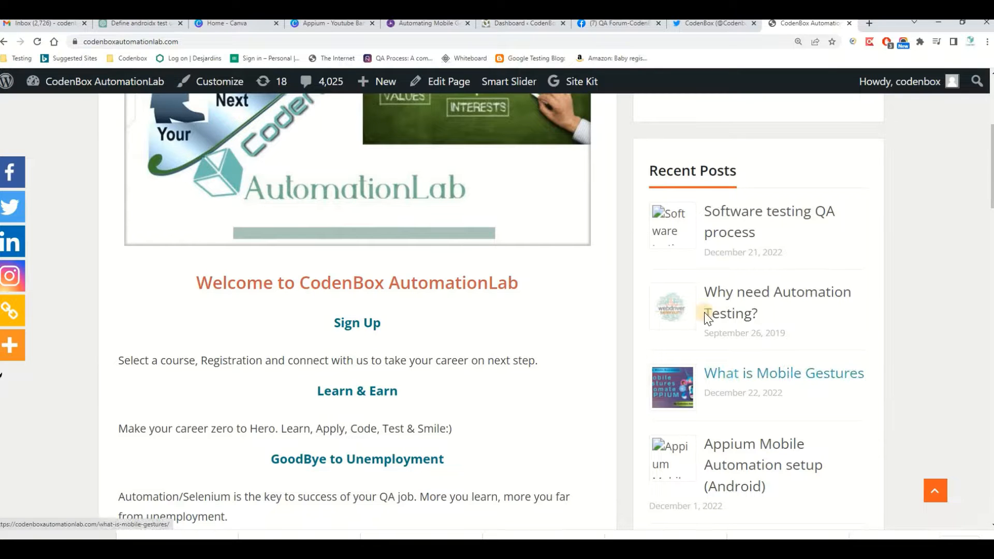
Step: Switch to the QA Forum-CodenBox AutomationLab group on Facebook and go to its discussion area
left_click(607, 25)
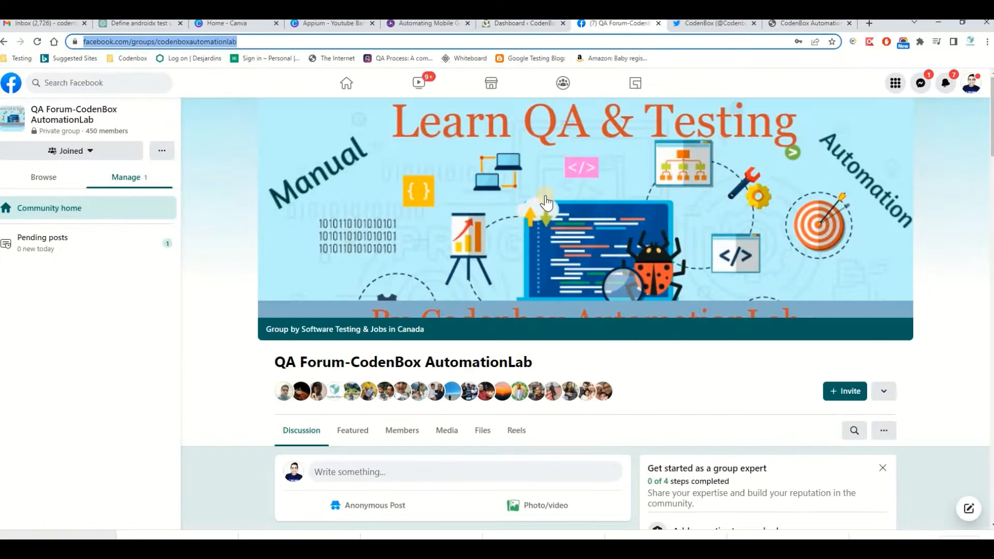
scroll(482, 314, "down", 3)
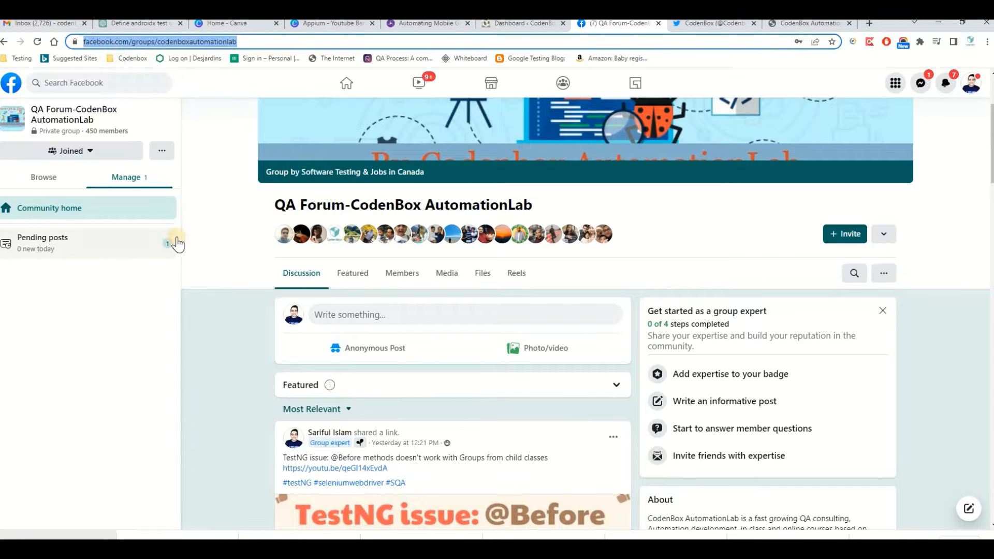
left_click(339, 317)
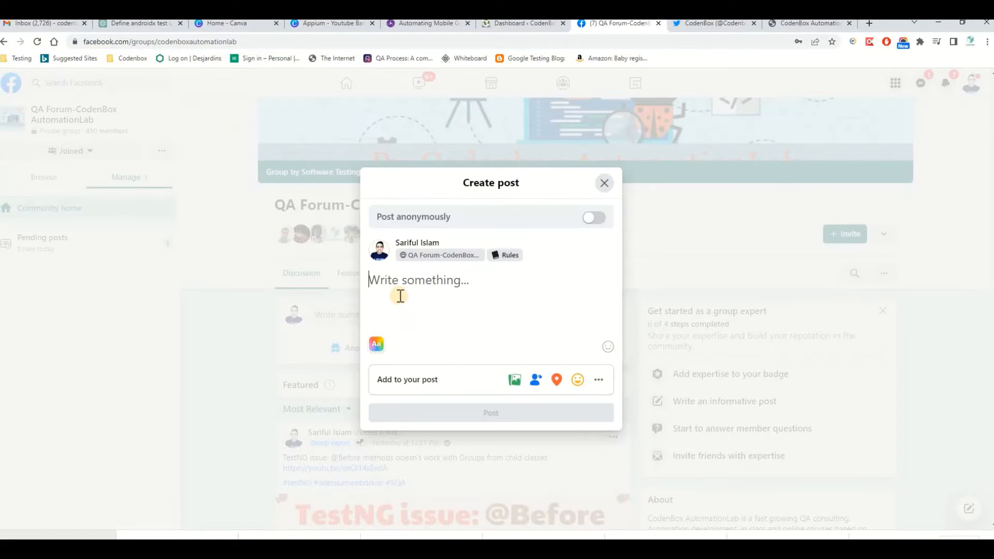
type("https://www.linkedin.com/in/sarifuli/")
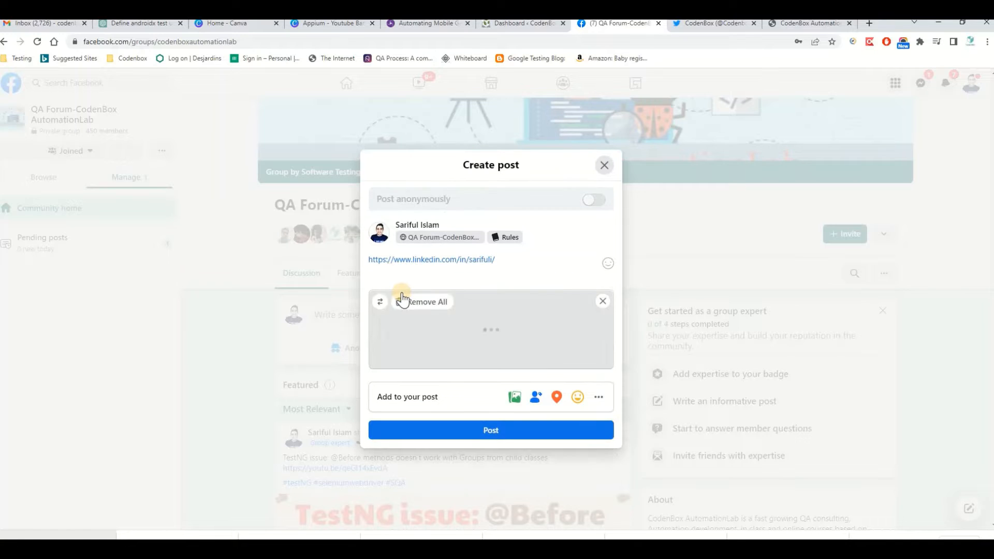
left_click_drag(494, 259, 326, 259)
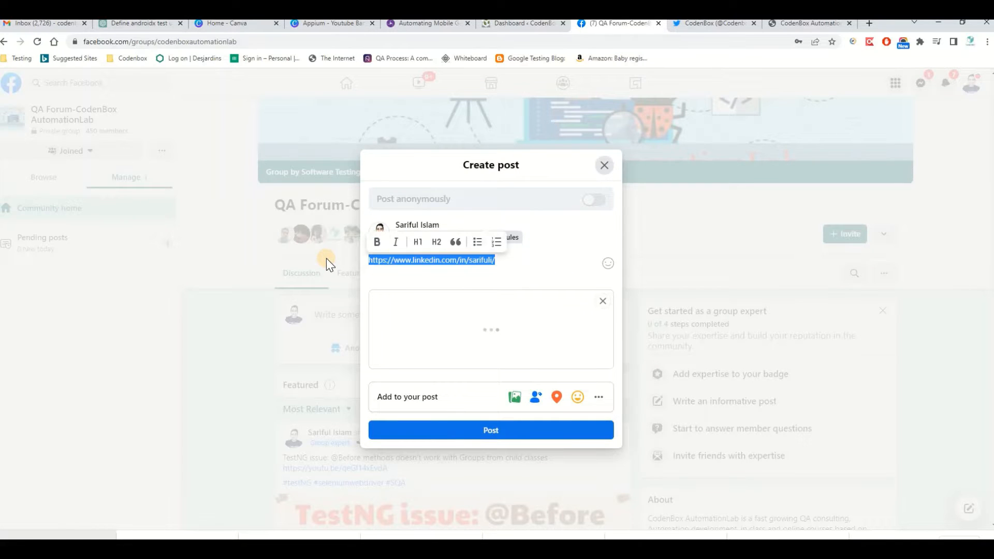
key("BackSpace")
left_click(600, 302)
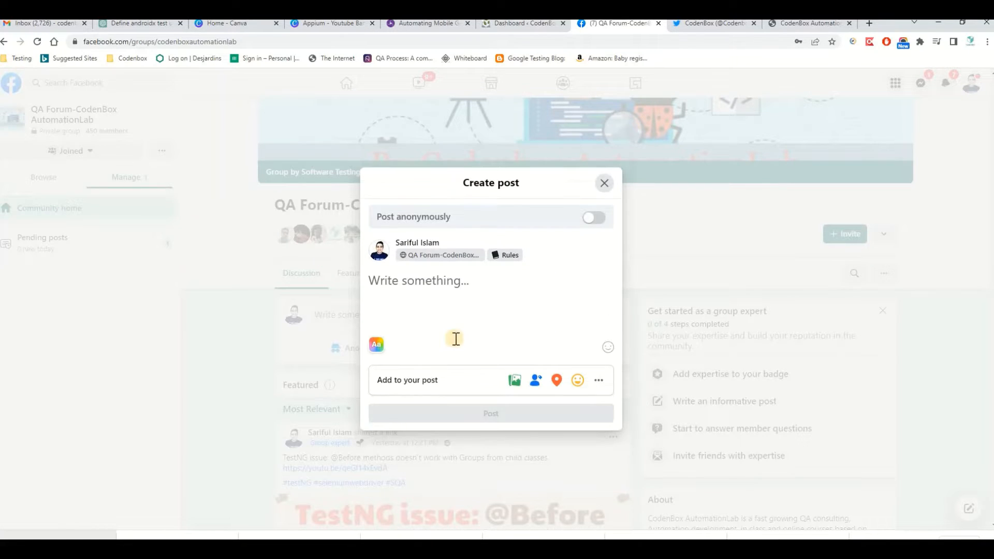
left_click(447, 483)
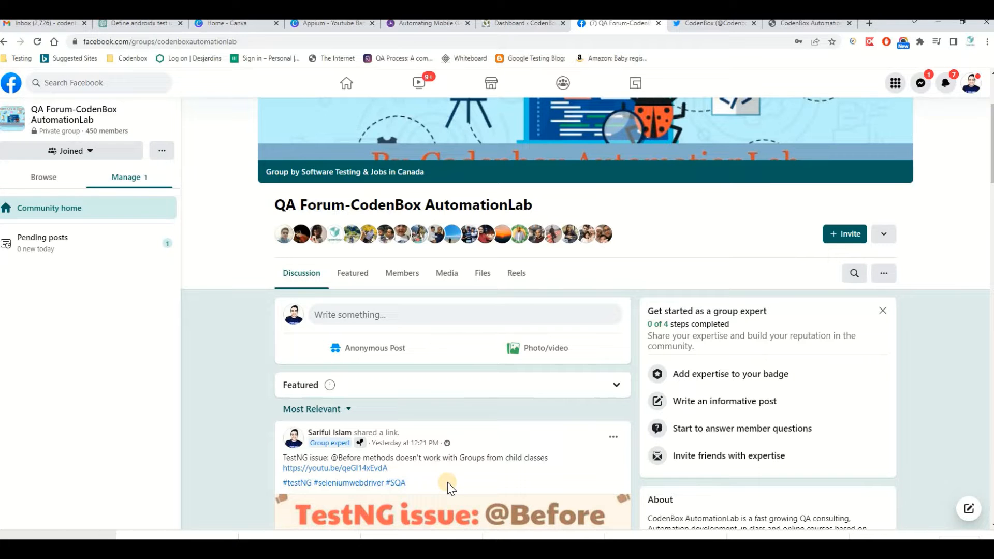
scroll(166, 414, "up", 3)
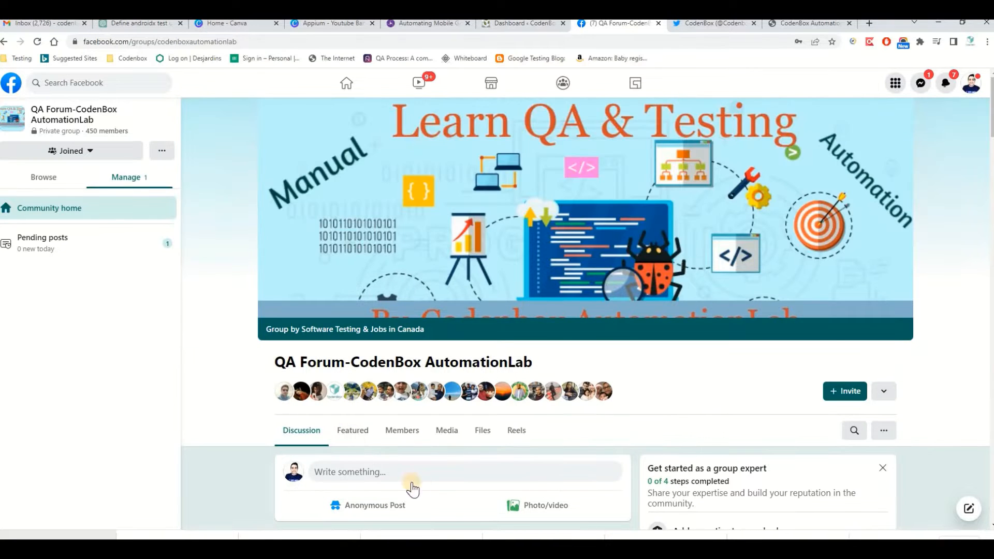
scroll(407, 443, "down", 3)
left_click(336, 372)
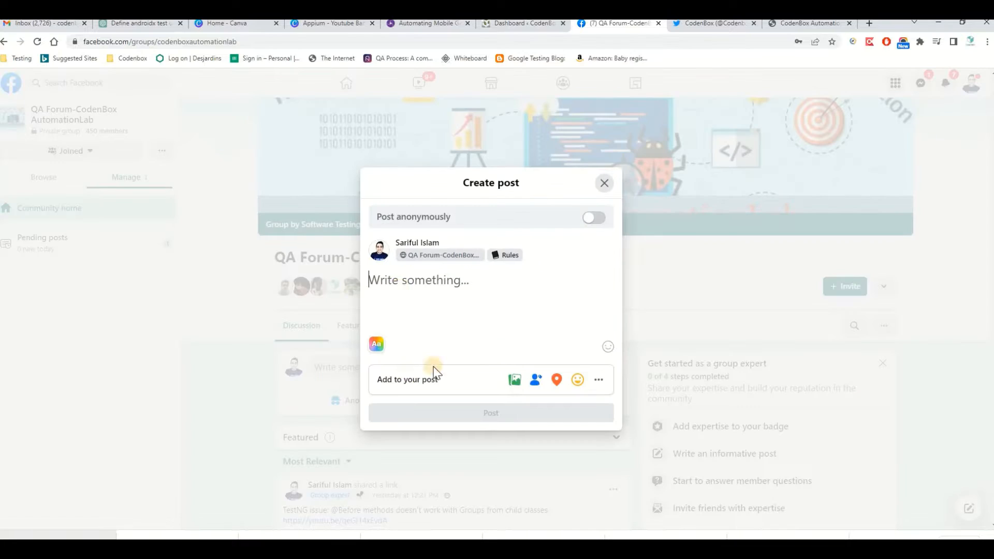
type("https://codenboxautomationlab.com/software-testing-qa-process/")
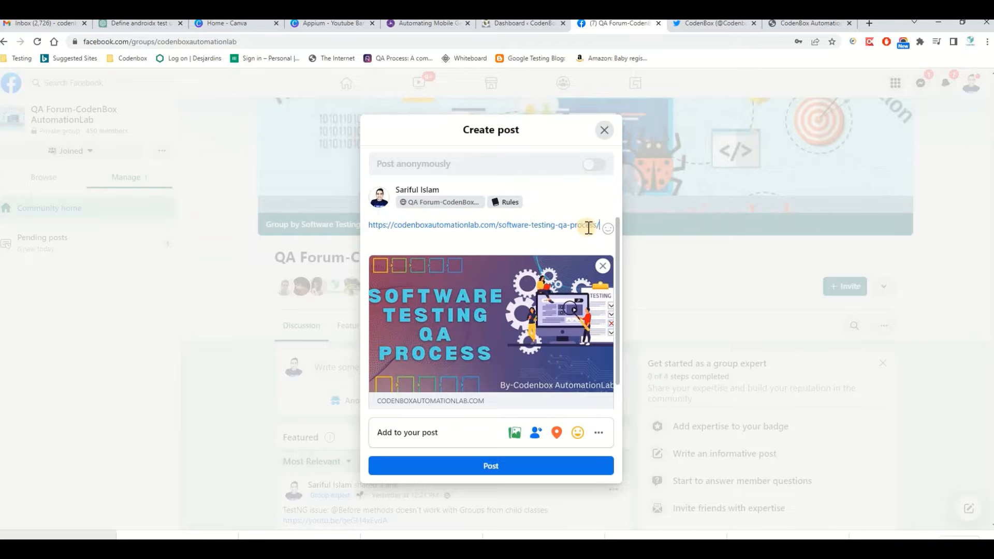
scroll(558, 343, "down", 1)
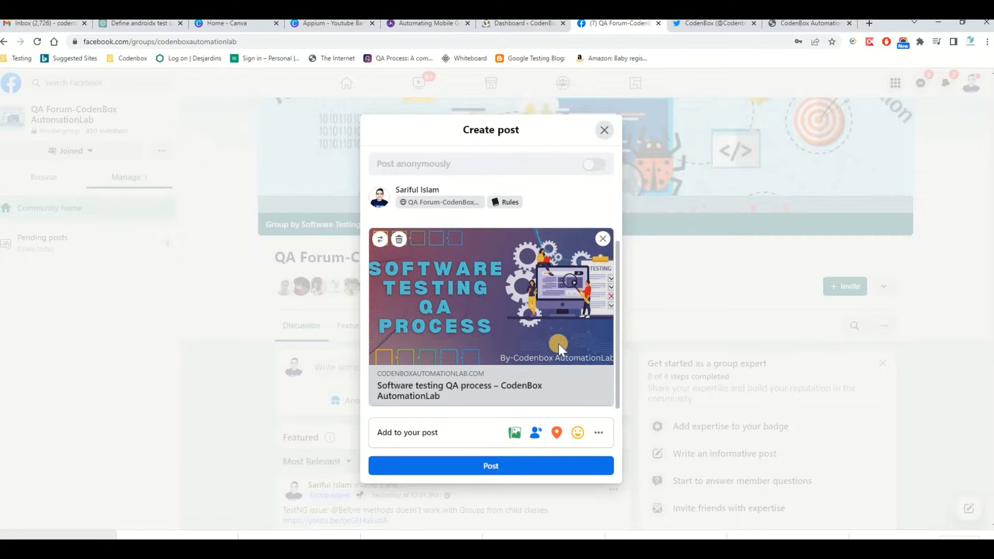
scroll(528, 281, "up", 1)
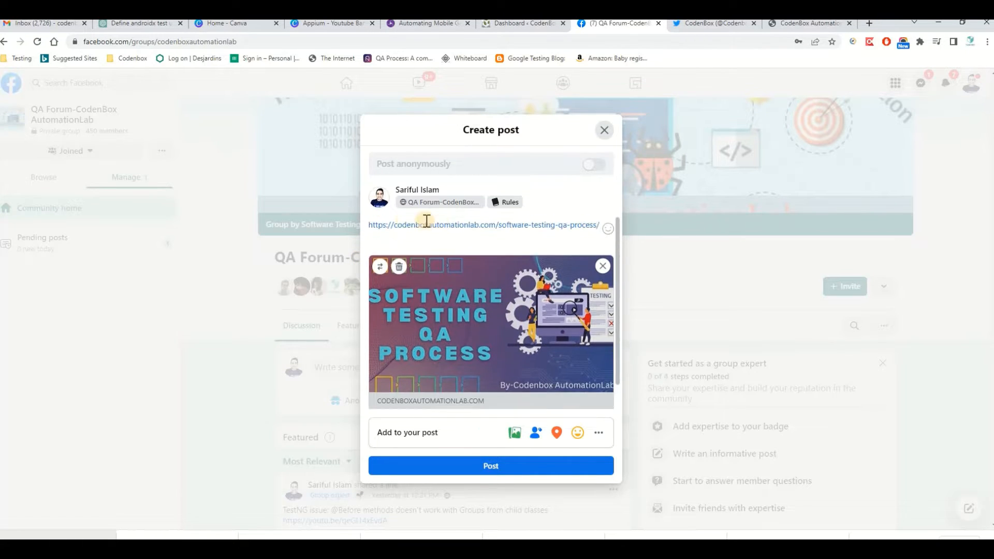
left_click(486, 466)
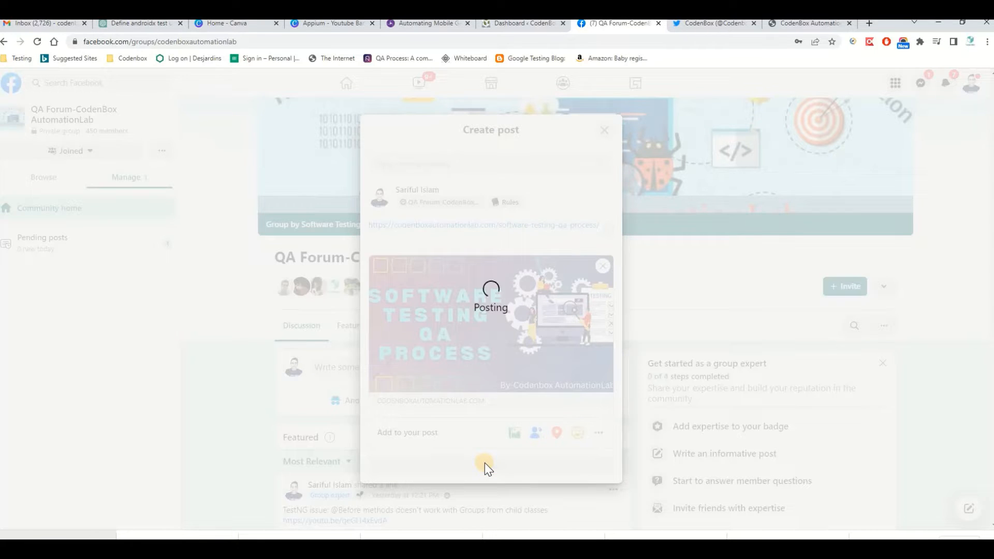
scroll(470, 430, "down", 3)
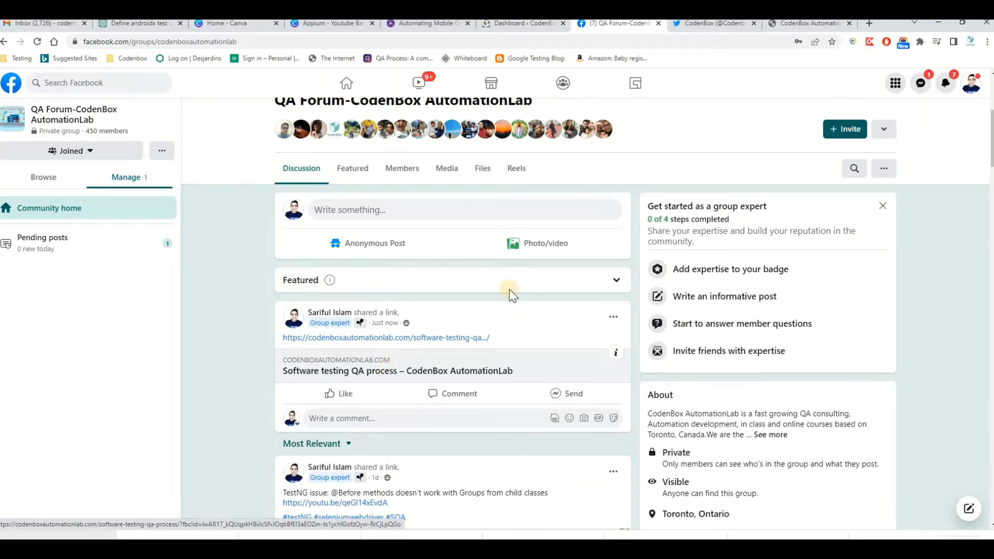
left_click(712, 23)
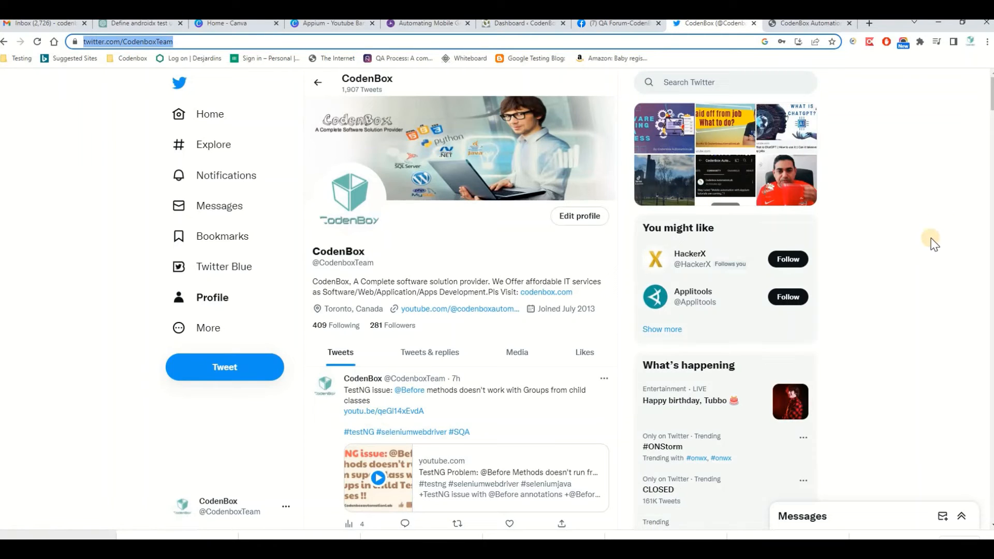
scroll(905, 263, "down", 2)
scroll(906, 262, "up", 2)
left_click(236, 367)
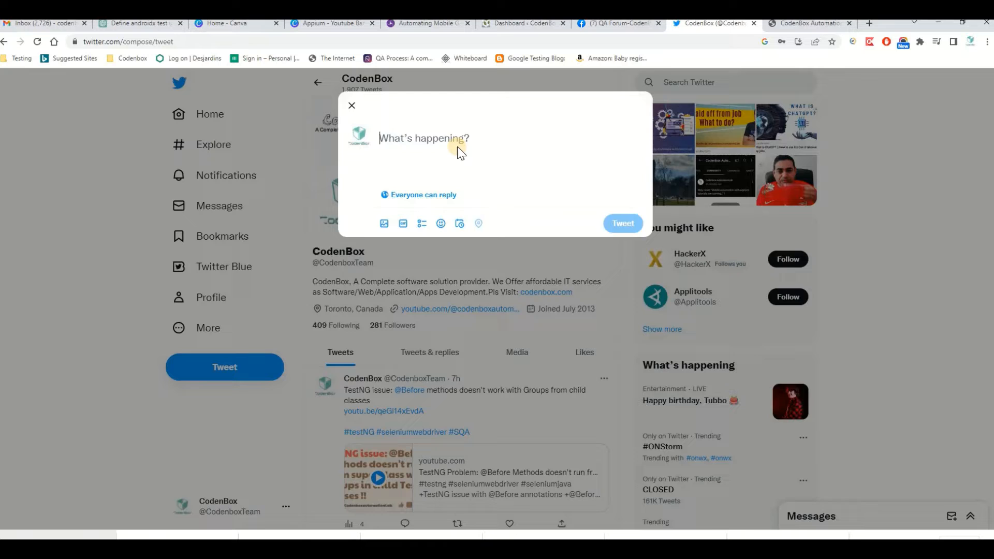
left_click(461, 149)
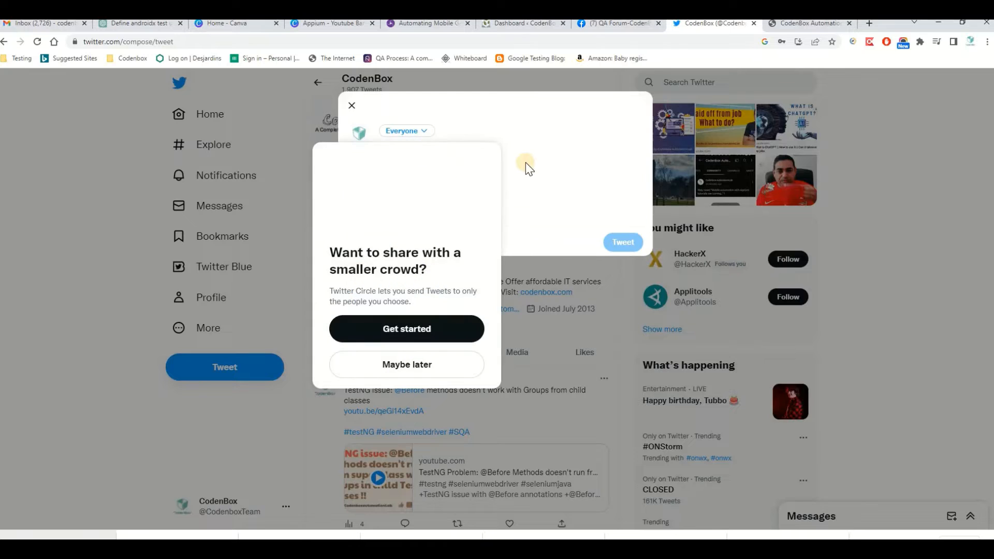
left_click(537, 166)
left_click(425, 167)
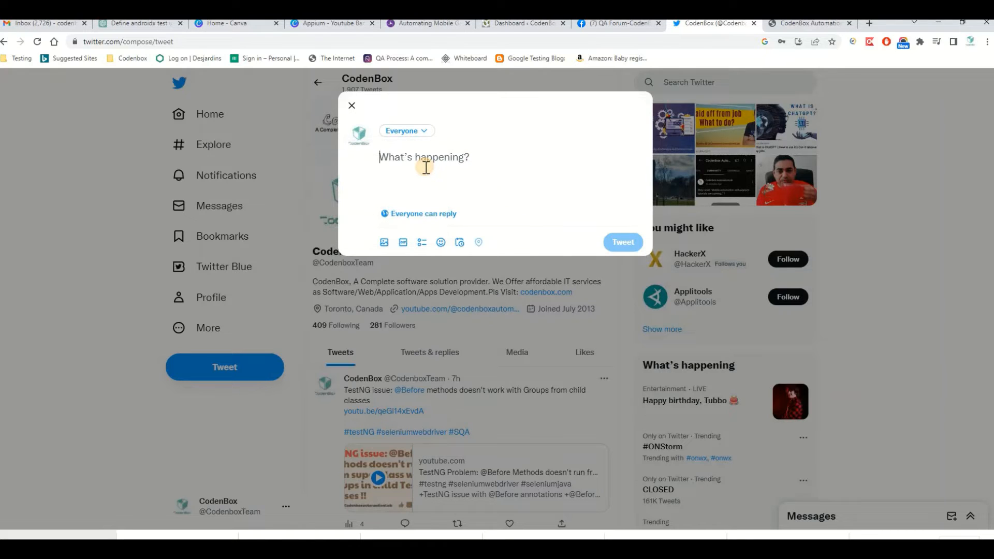
type("https://codenboxautomationlab.com/software-testing-qa-process/")
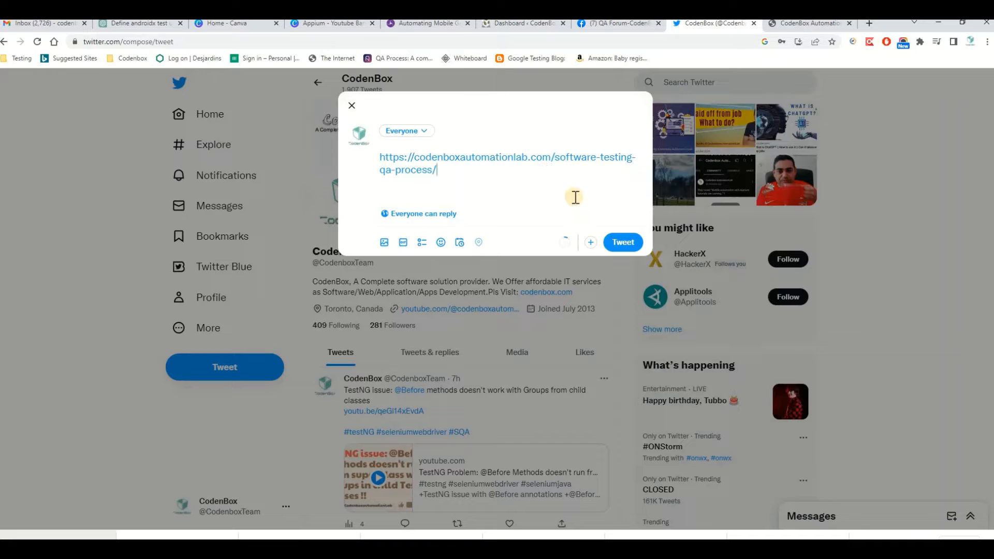
left_click(621, 244)
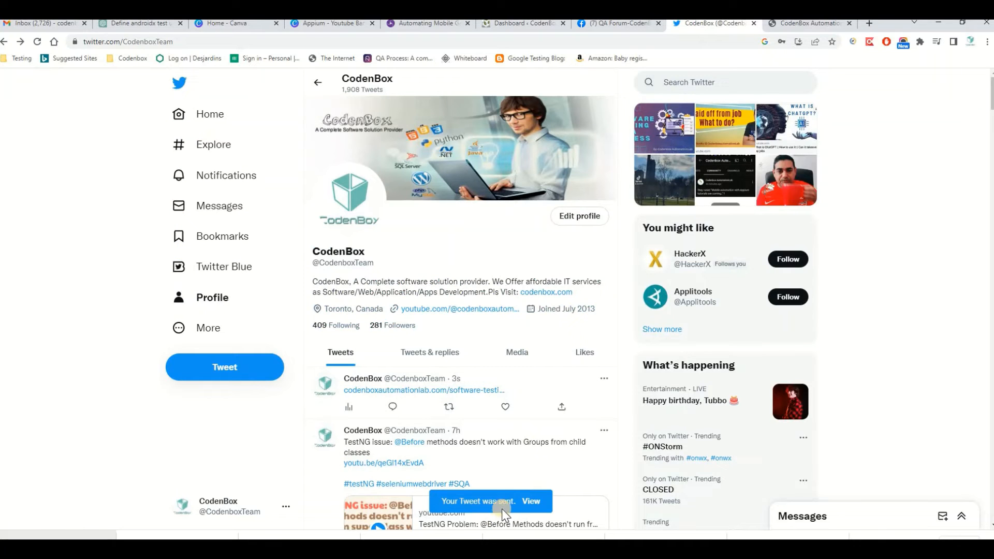
left_click(530, 502)
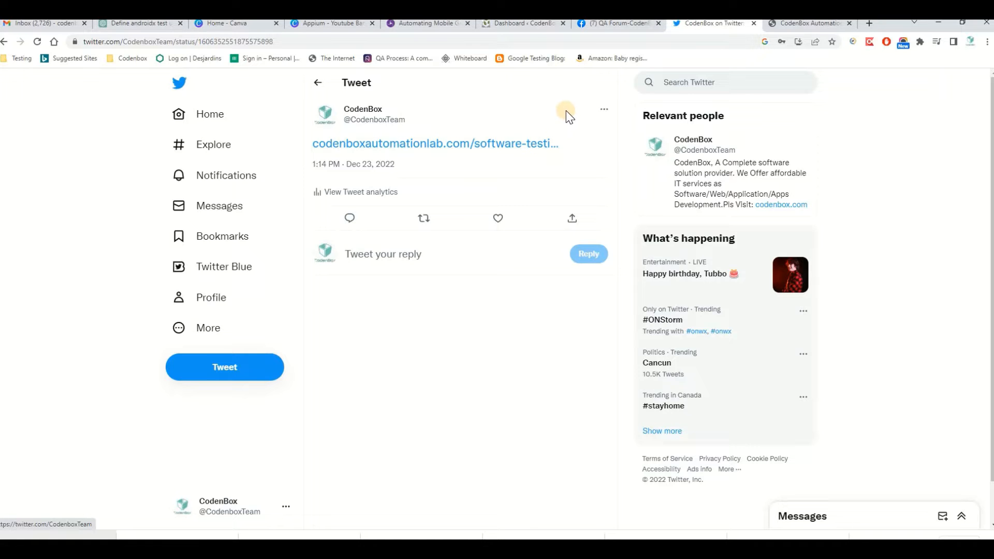
Step: Bring up the WordPress dashboard, switch to the Notepad notes and copy the plug-in name "Yoast SEO"
left_click(518, 24)
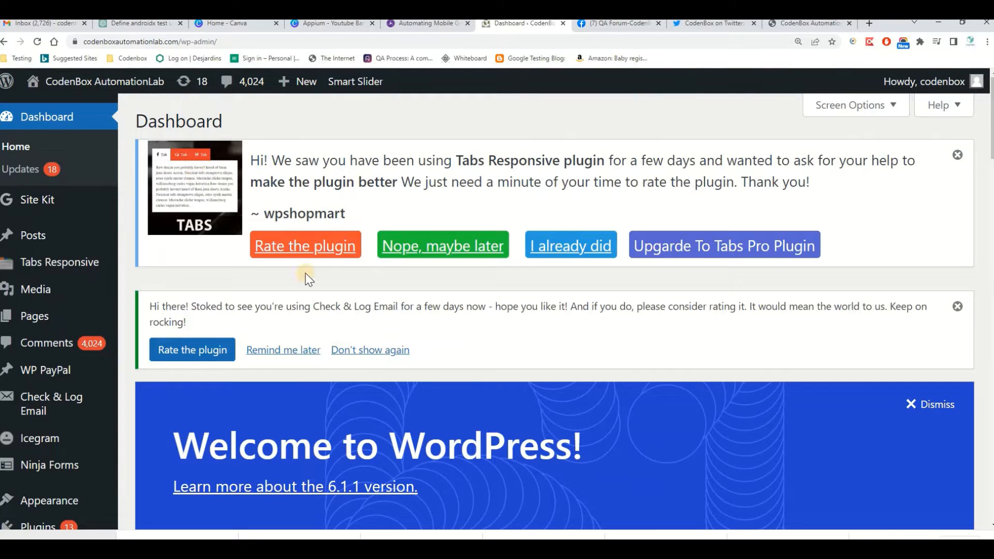
mouse_move(262, 549)
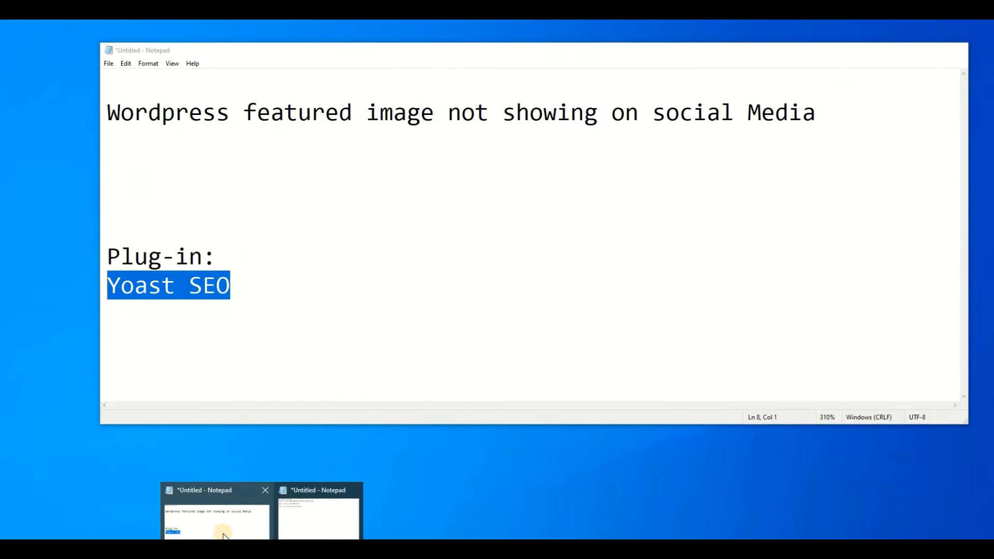
left_click(224, 533)
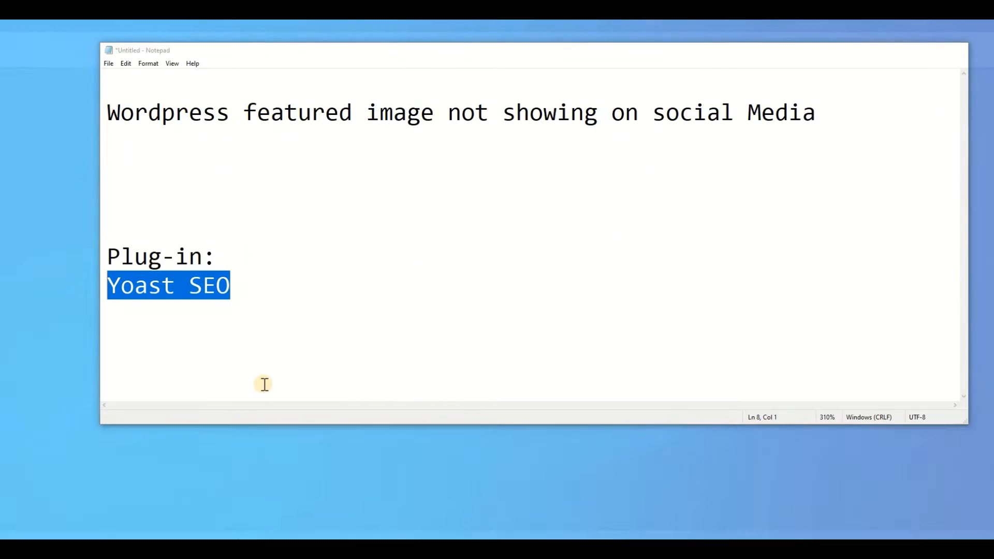
left_click(133, 290)
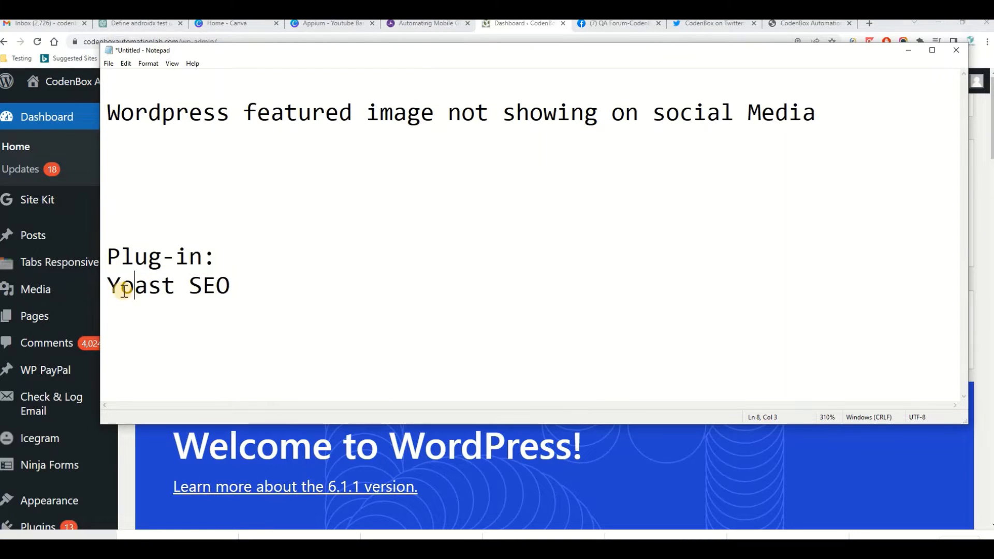
left_click_drag(230, 287, 112, 290)
key("ctrl+c")
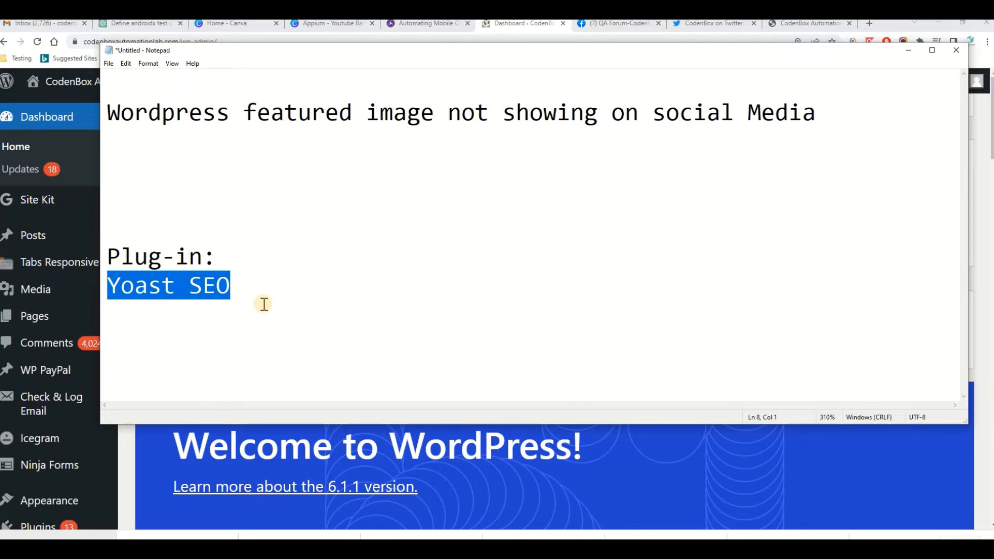
Step: Return to the WordPress dashboard, go to the page for adding new plugins, and search for "Yoast SEO"
left_click(907, 54)
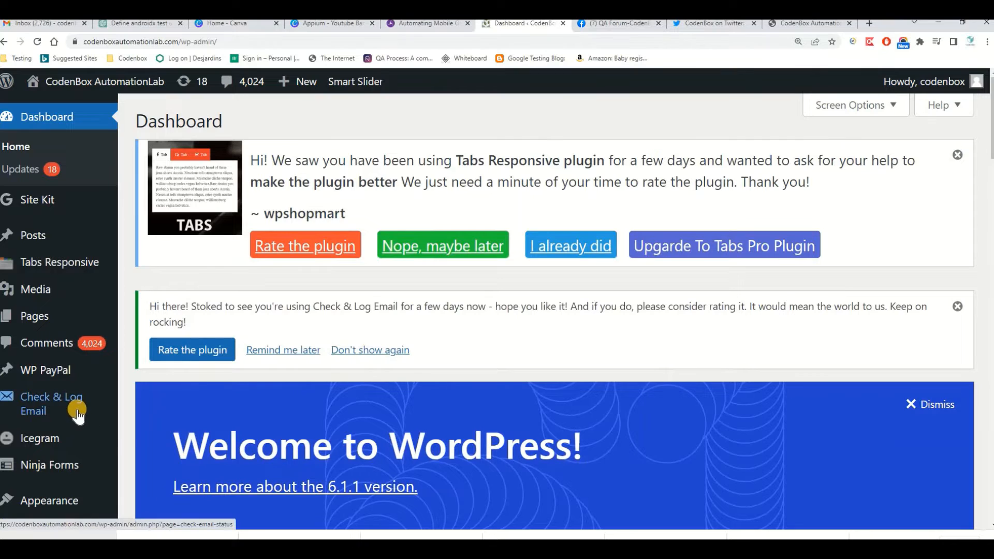
scroll(86, 408, "down", 2)
scroll(87, 409, "down", 2)
mouse_move(57, 373)
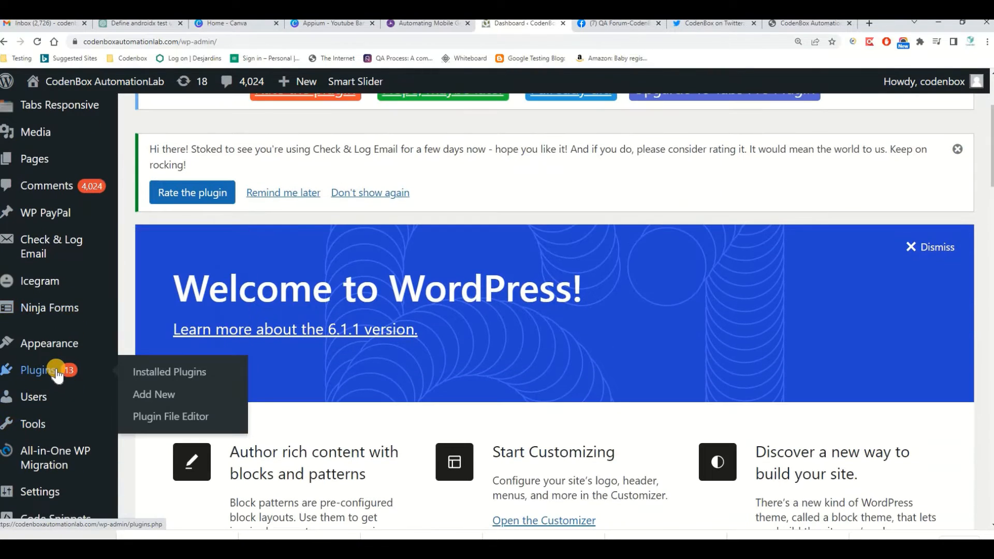
left_click(168, 399)
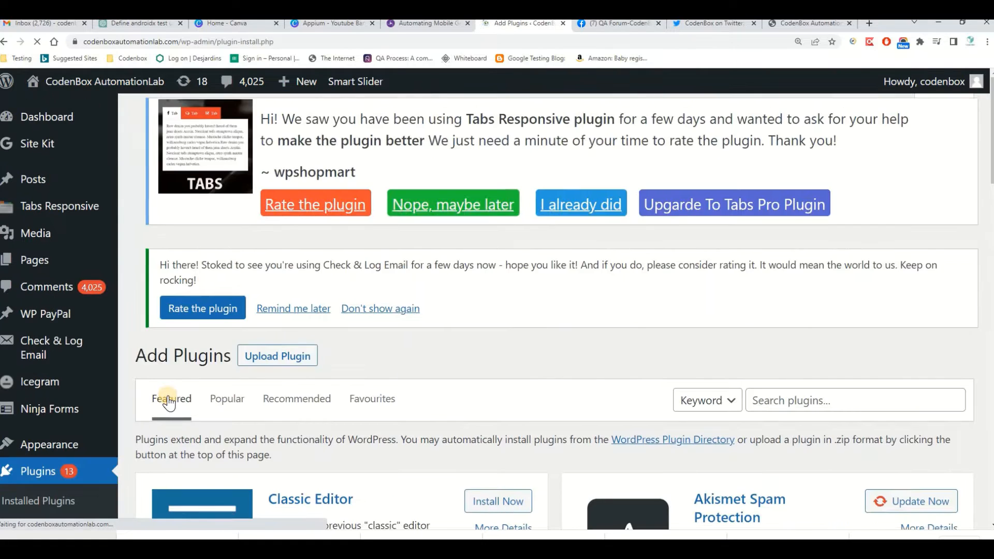
scroll(606, 345, "down", 2)
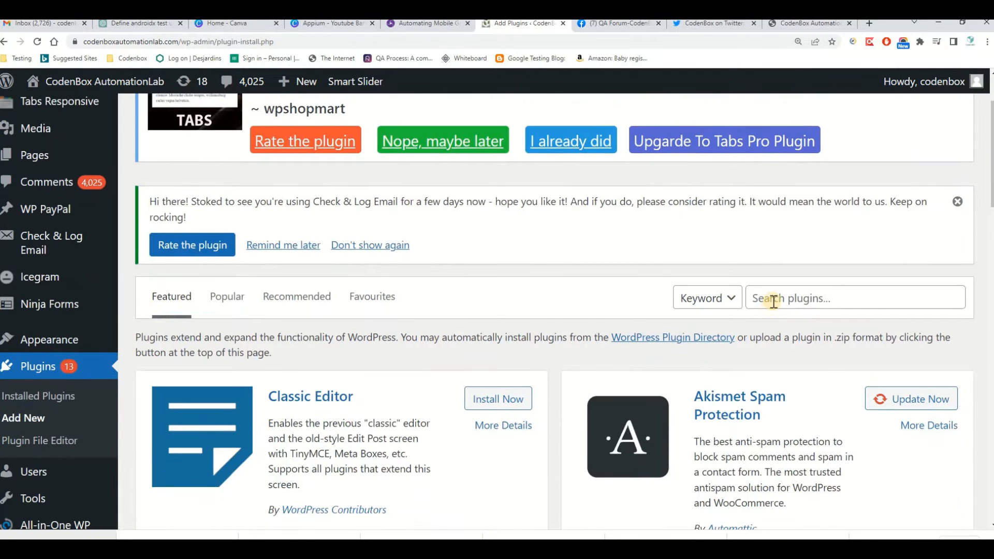
left_click(773, 301)
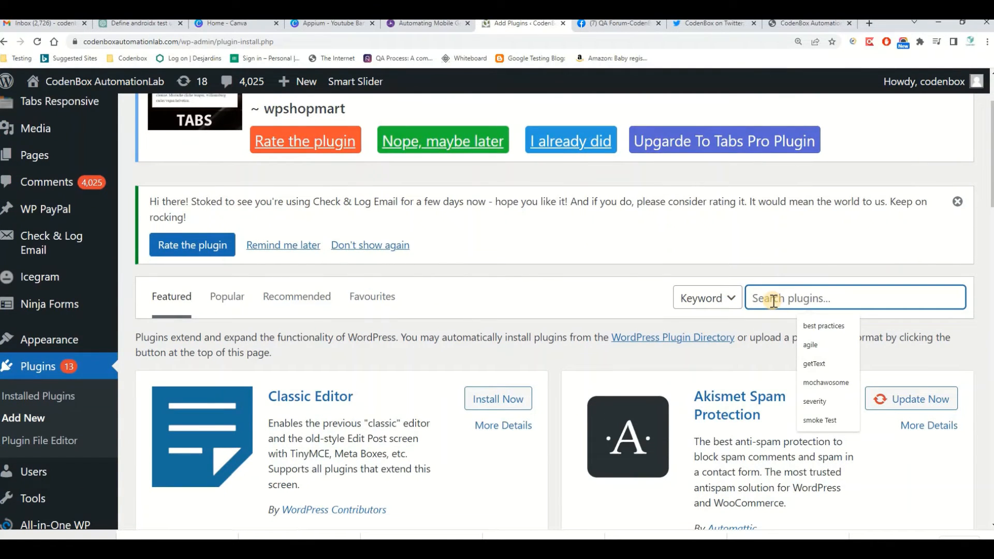
key("ctrl+v")
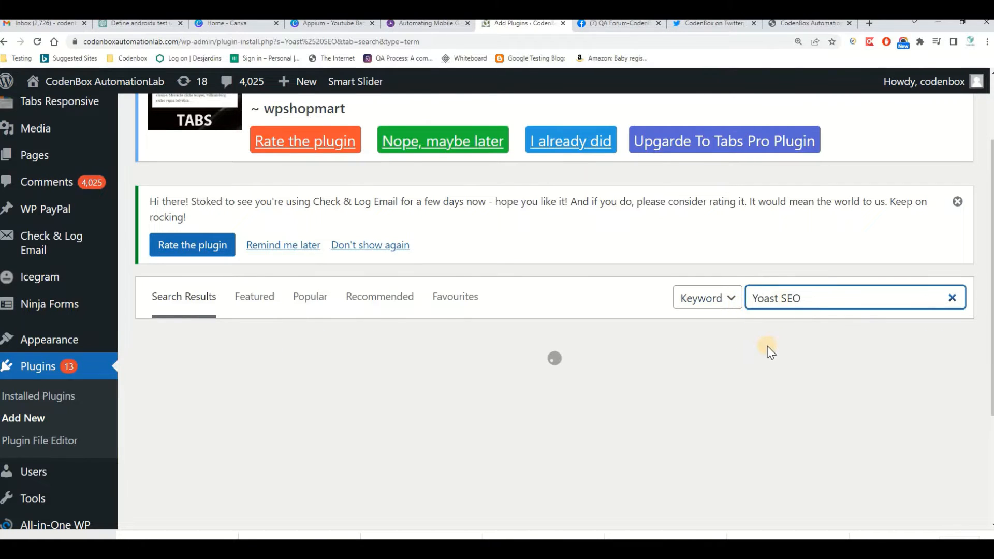
Step: Install the Yoast SEO plugin by Team Yoast and activate it
scroll(405, 337, "down", 3)
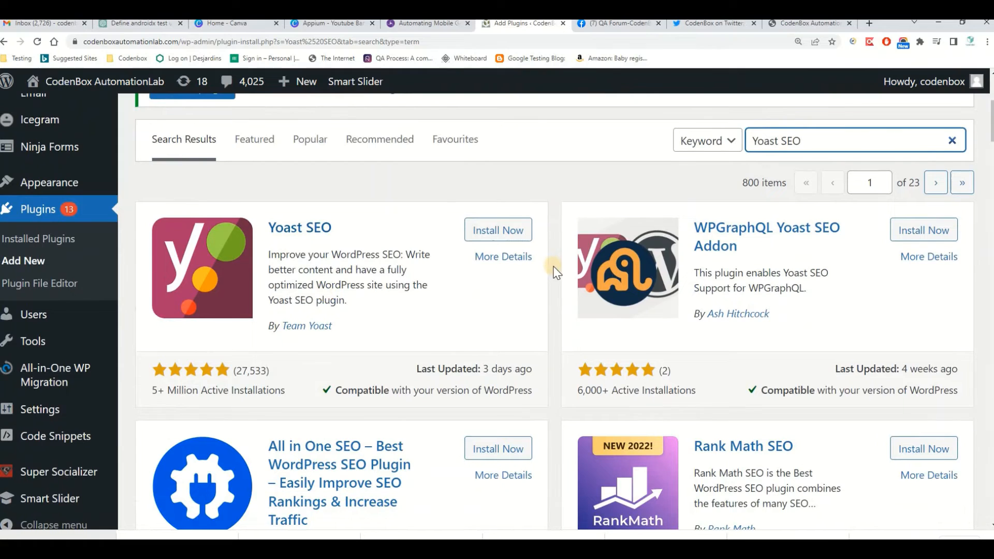
left_click(510, 231)
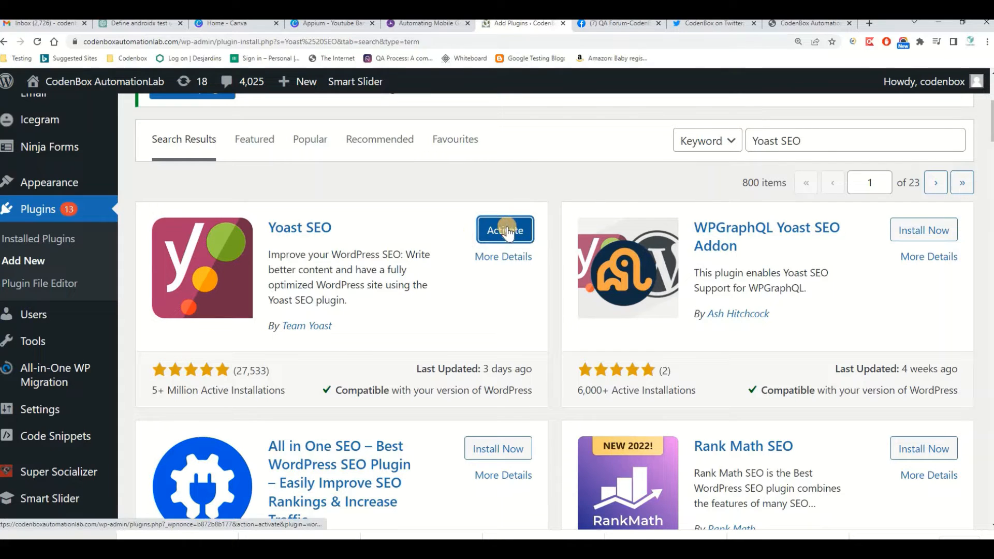
left_click(506, 230)
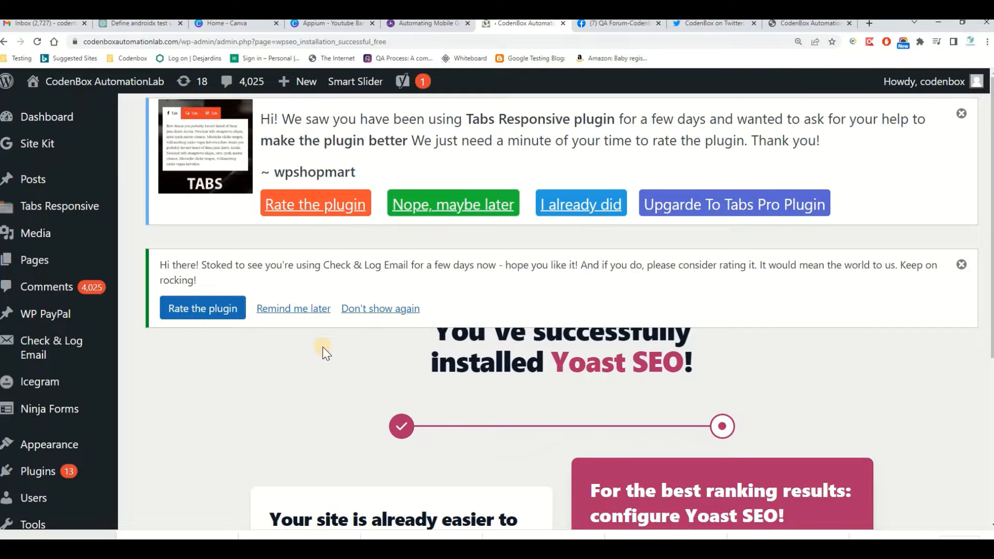
Step: Open the Yoast SEO Integrations page and go from its notice to the Yoast SEO First-time configuration
scroll(303, 358, "down", 5)
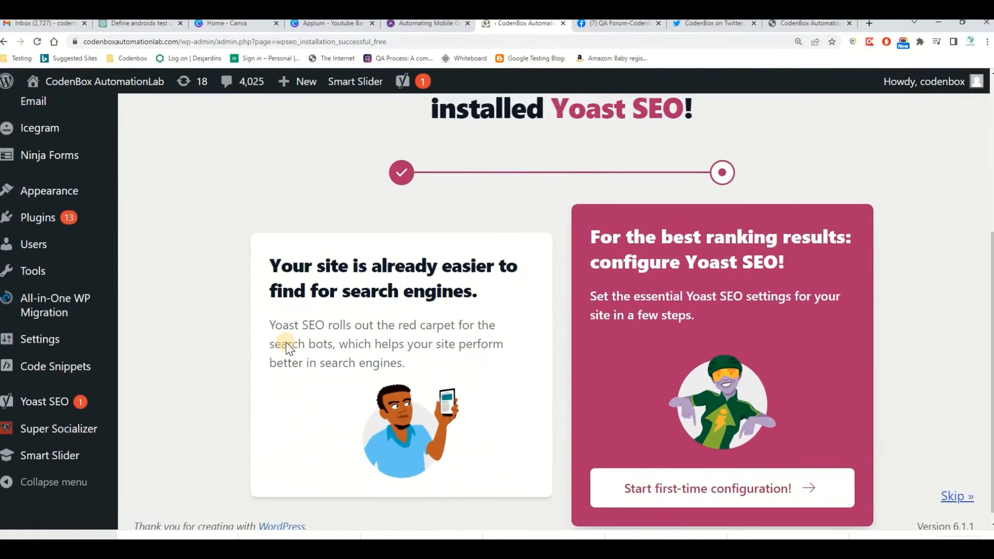
scroll(286, 343, "up", 3)
scroll(291, 324, "up", 2)
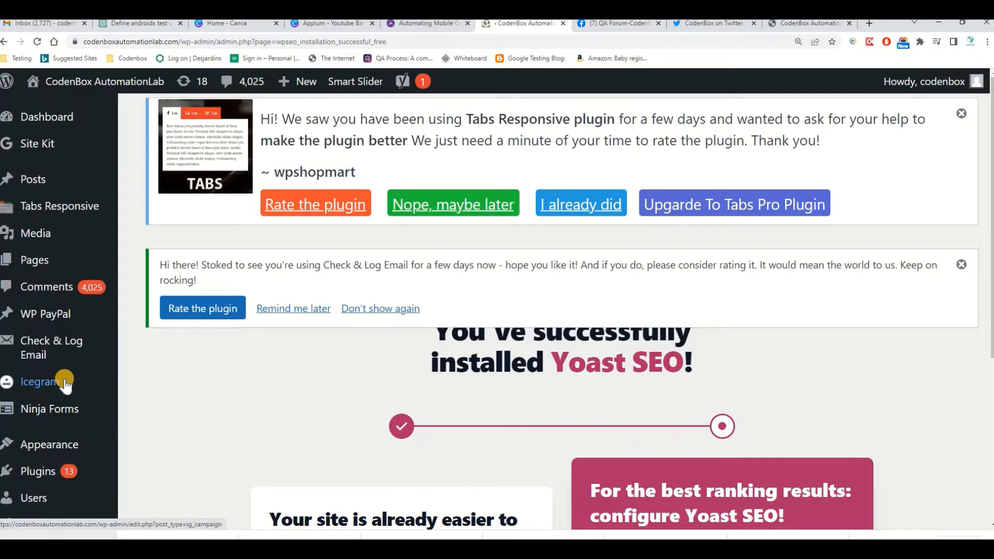
scroll(63, 375, "down", 1)
scroll(61, 364, "down", 4)
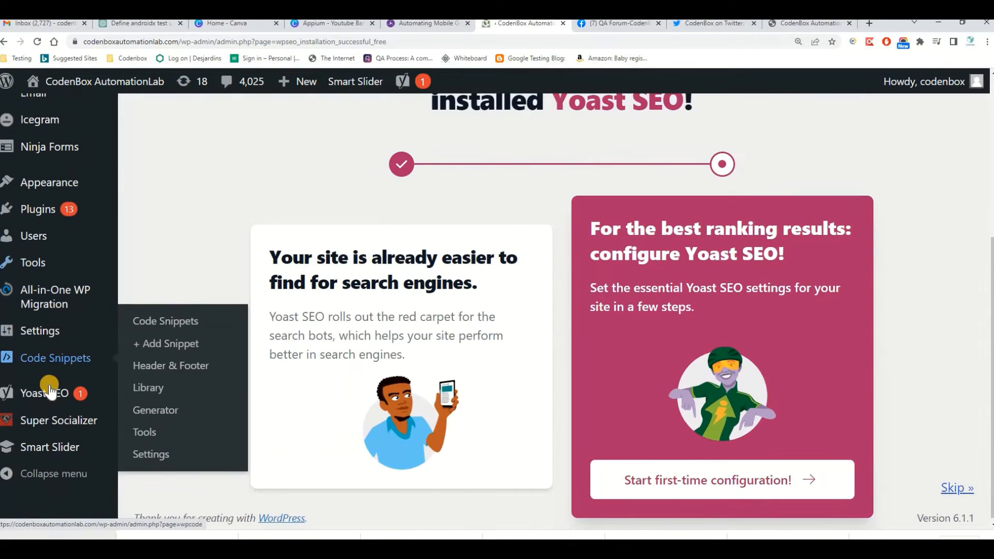
mouse_move(47, 402)
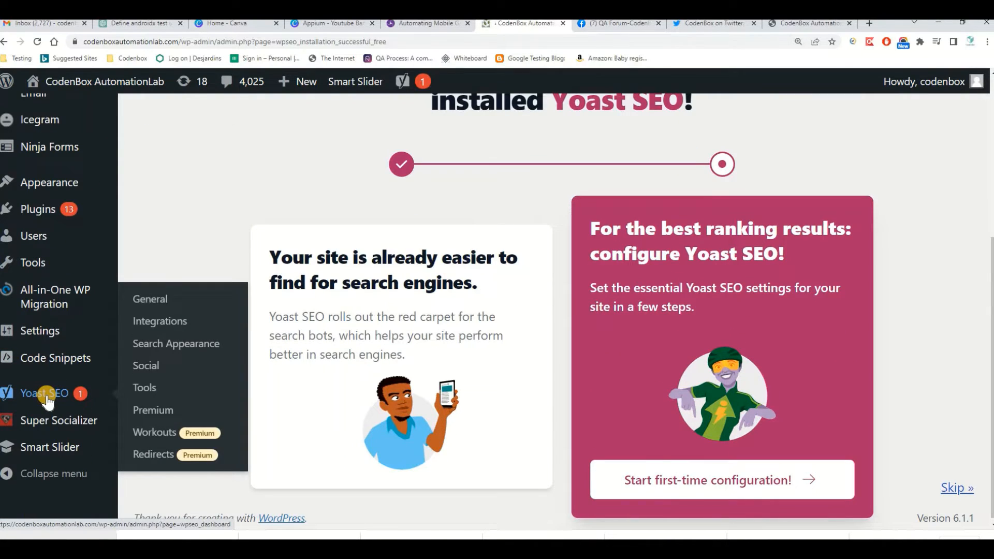
left_click(162, 322)
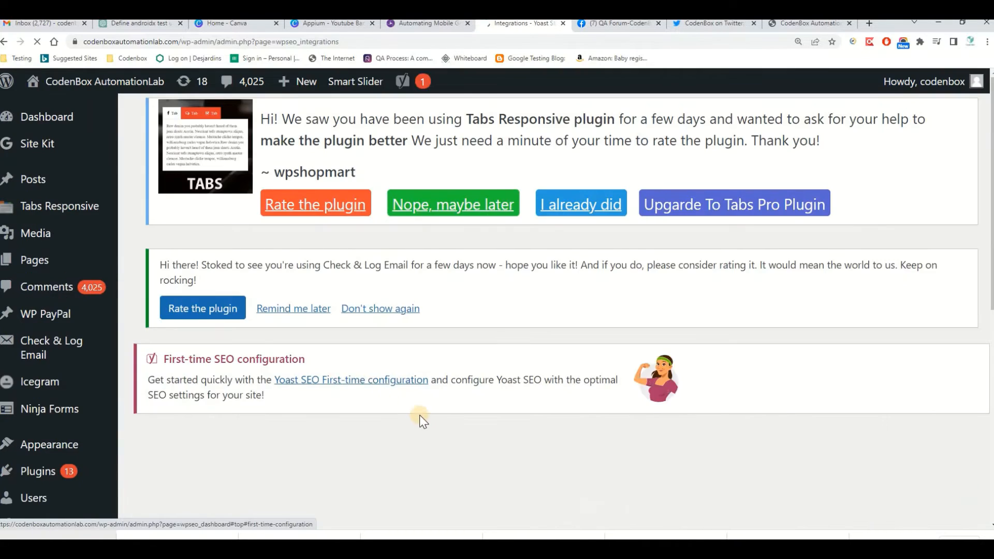
scroll(420, 422, "down", 3)
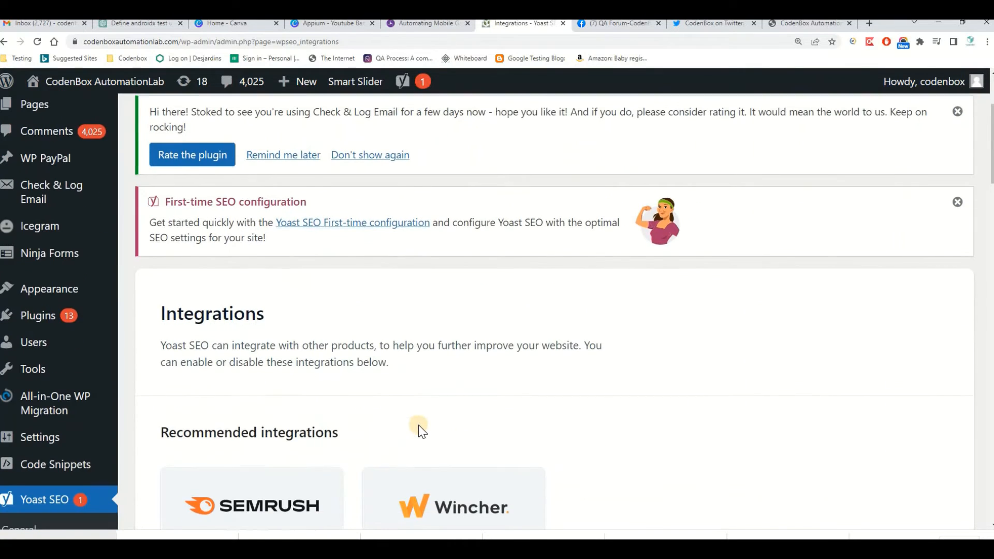
scroll(377, 406, "up", 1)
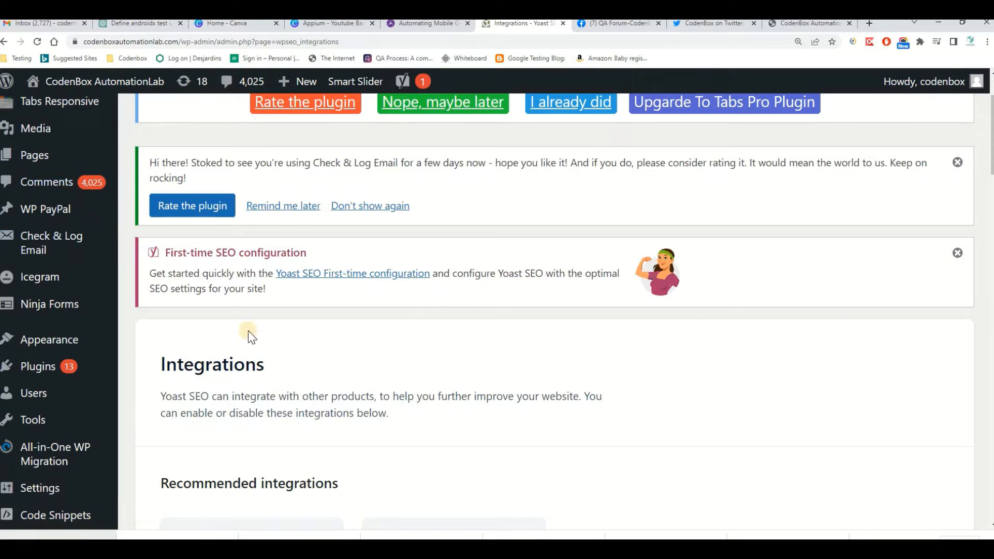
left_click(352, 278)
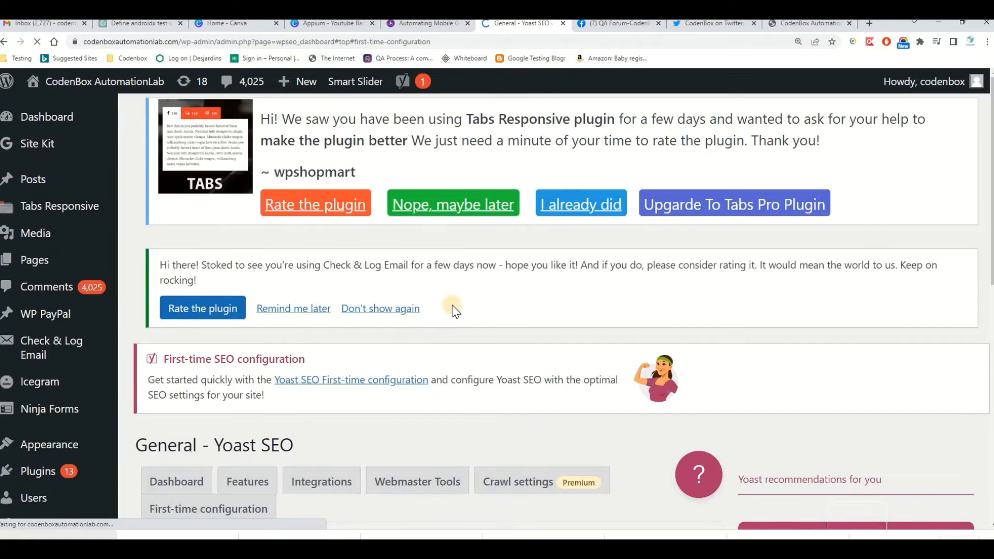
Step: Review the first-time configuration stages, from SEO data optimization and site representation through social profiles and personal preferences to finish configuration
scroll(455, 304, "down", 3)
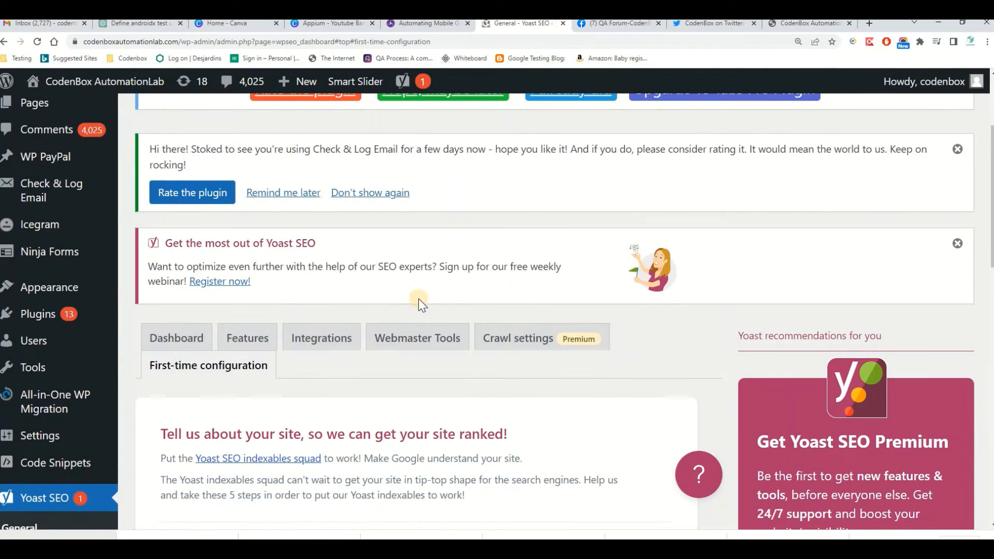
scroll(417, 284, "down", 2)
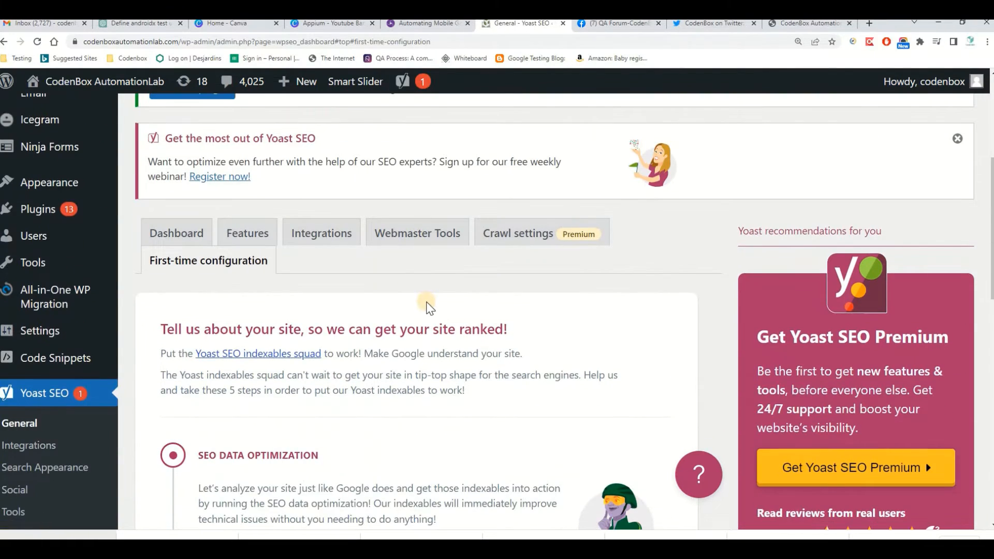
scroll(425, 302, "down", 8)
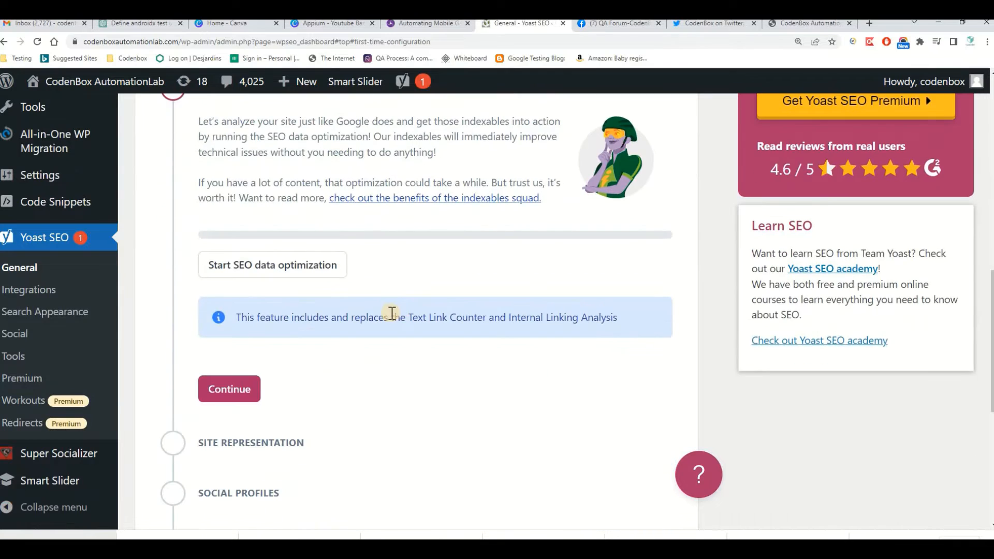
scroll(392, 313, "down", 2)
scroll(402, 315, "up", 2)
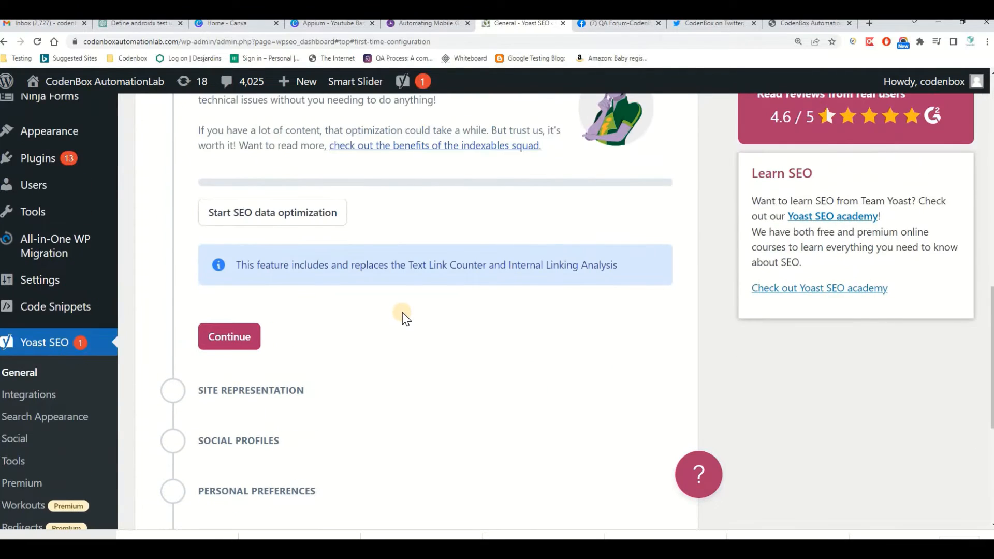
scroll(395, 312, "down", 2)
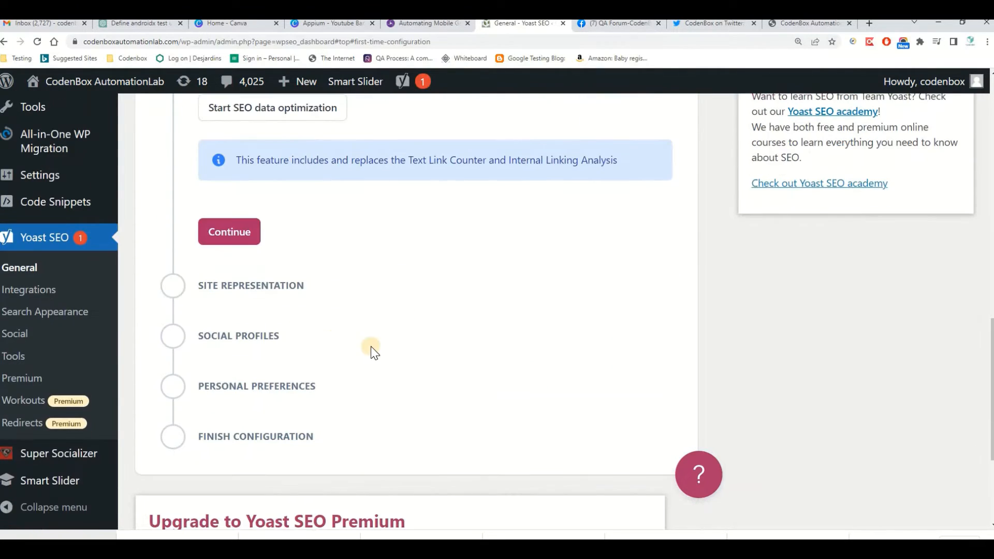
scroll(375, 346, "down", 1)
scroll(366, 340, "up", 5)
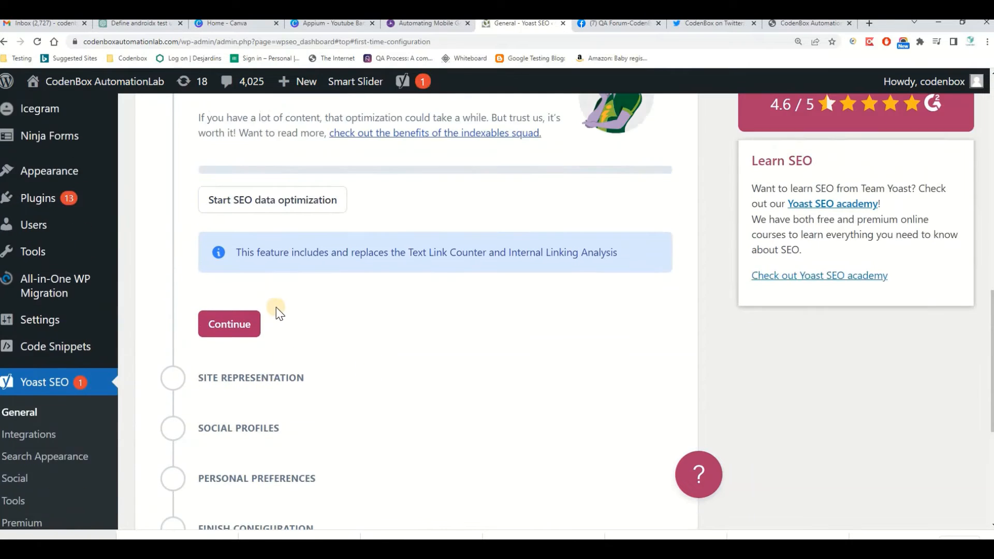
scroll(275, 302, "up", 1)
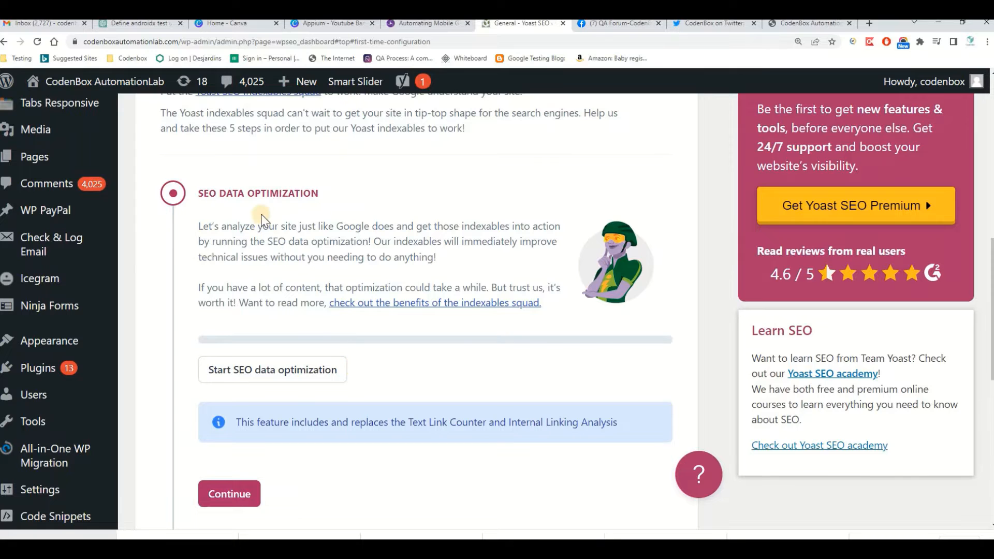
scroll(347, 349, "up", 3)
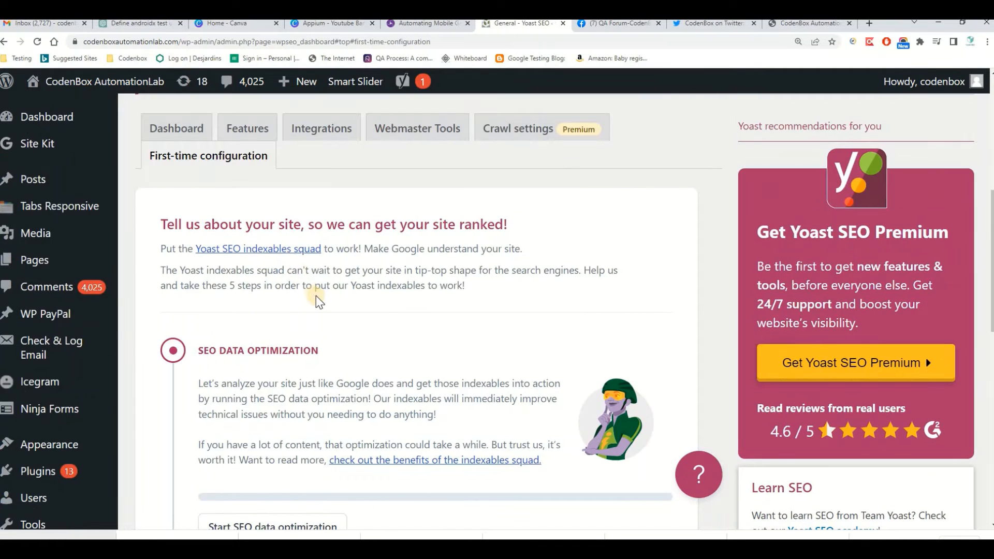
Step: Continue past the SEO data optimization stage to Site representation without running the optimization
scroll(316, 295, "down", 6)
left_click(214, 345)
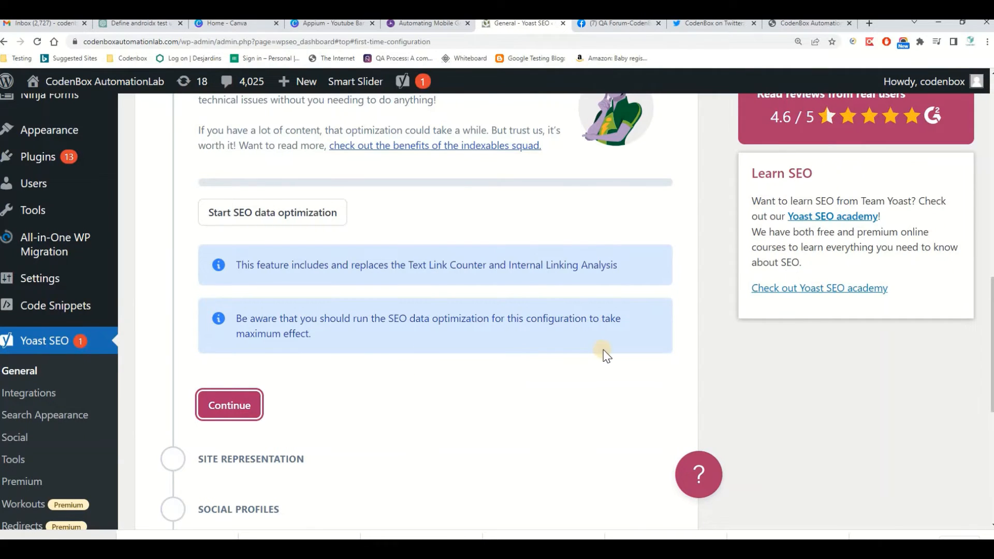
scroll(418, 358, "down", 3)
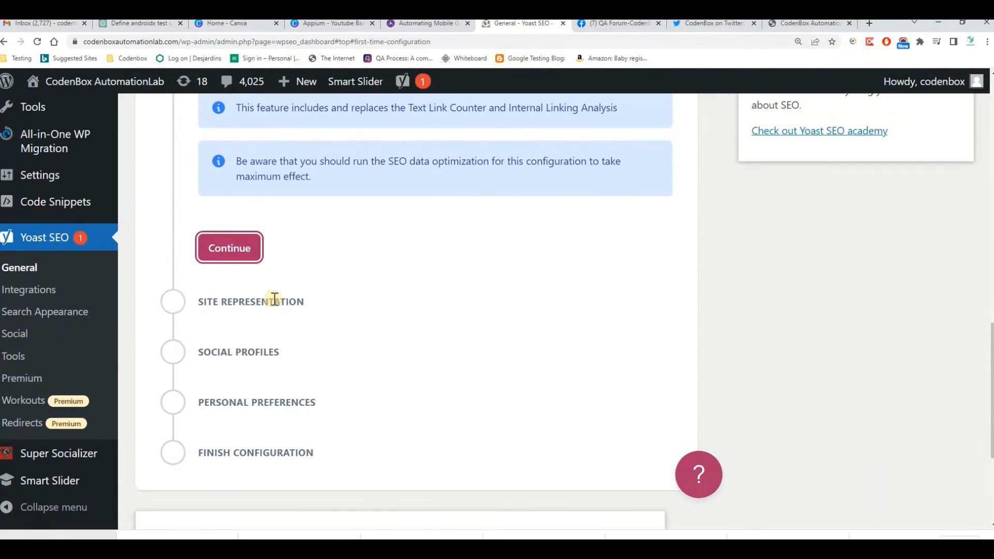
left_click(231, 248)
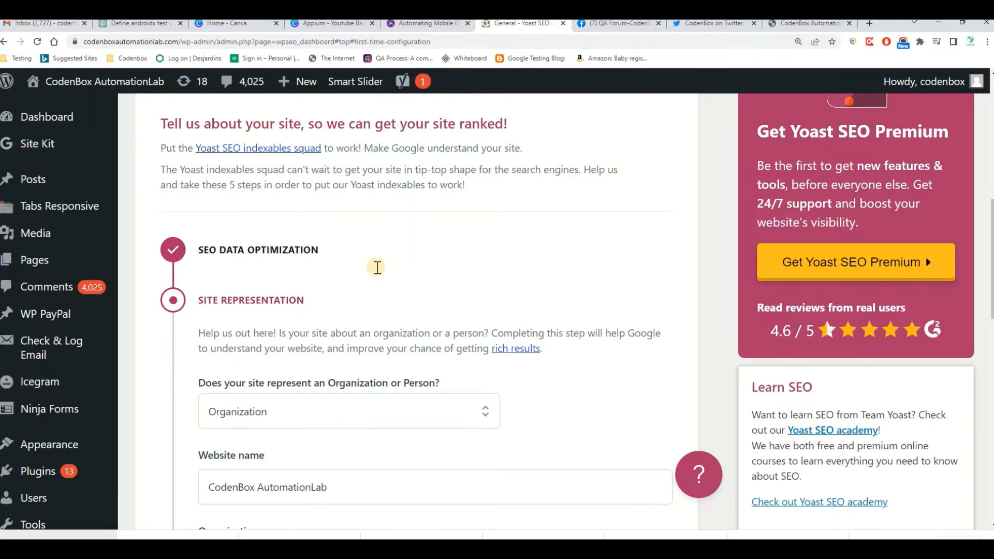
Step: Save the Site representation stage with the Organization settings kept and no logo selected, and continue to Social profiles
scroll(376, 267, "down", 2)
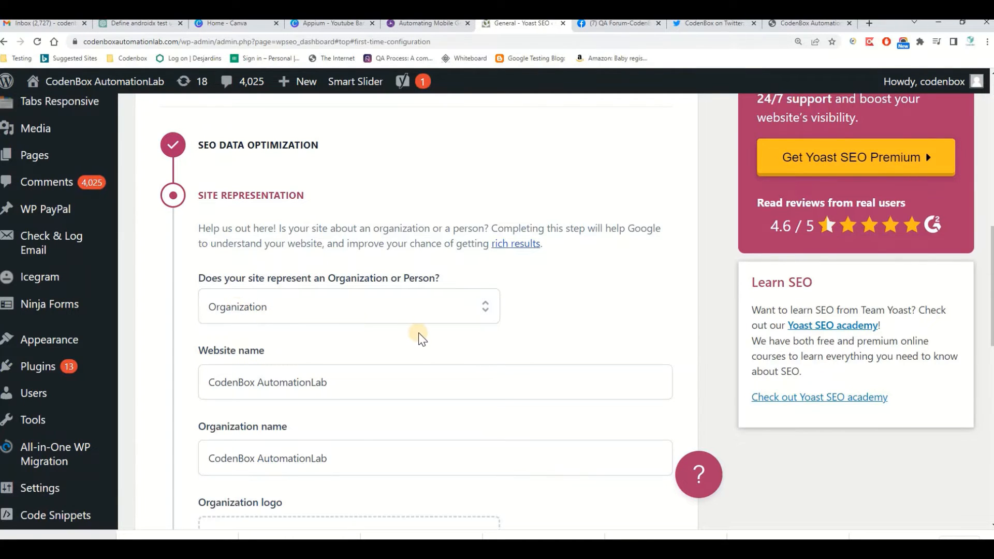
scroll(422, 339, "down", 1)
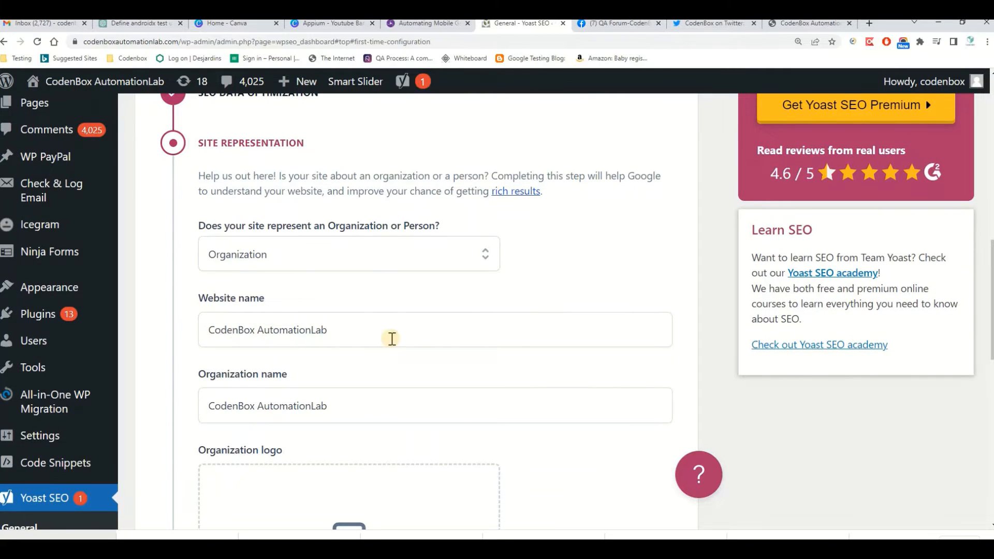
scroll(437, 357, "down", 3)
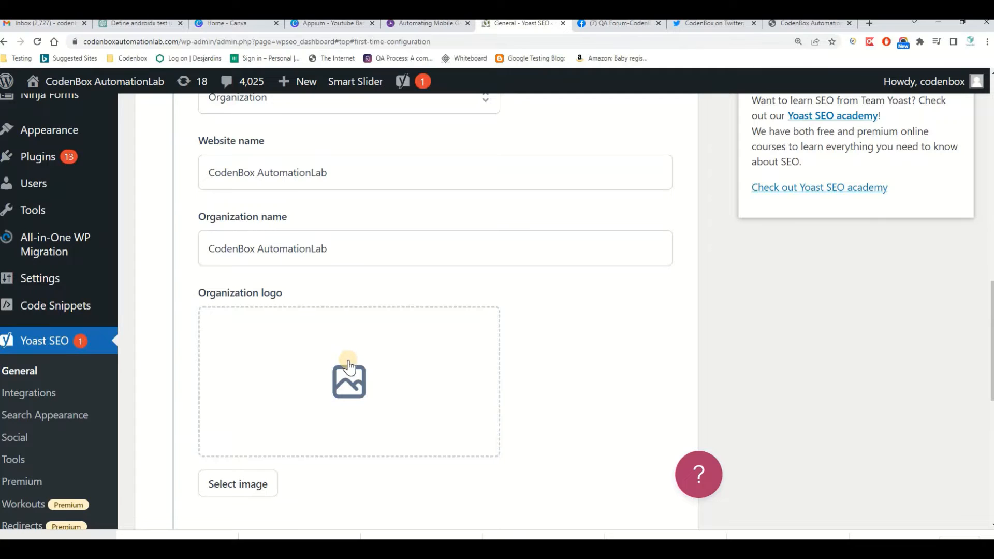
scroll(349, 366, "down", 2)
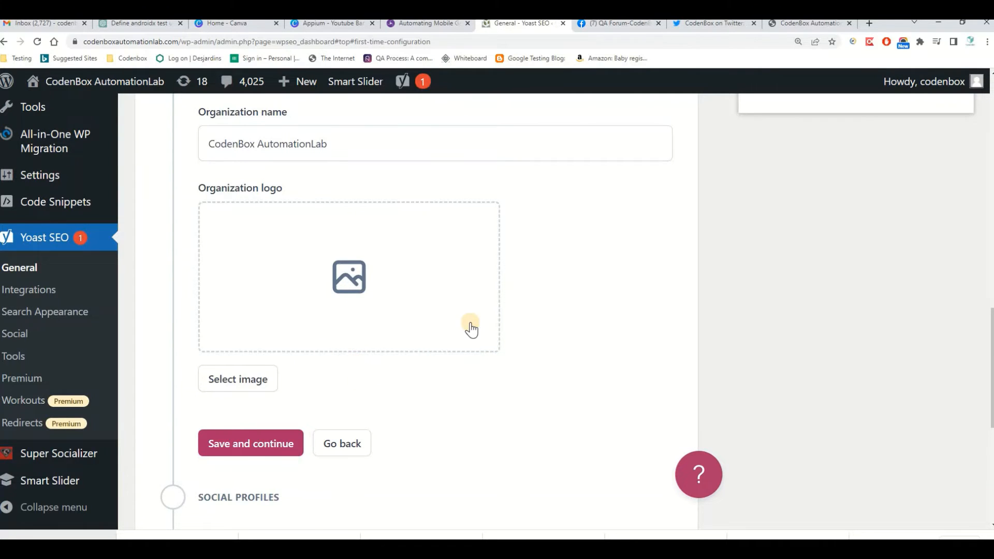
scroll(469, 326, "down", 2)
scroll(461, 316, "down", 1)
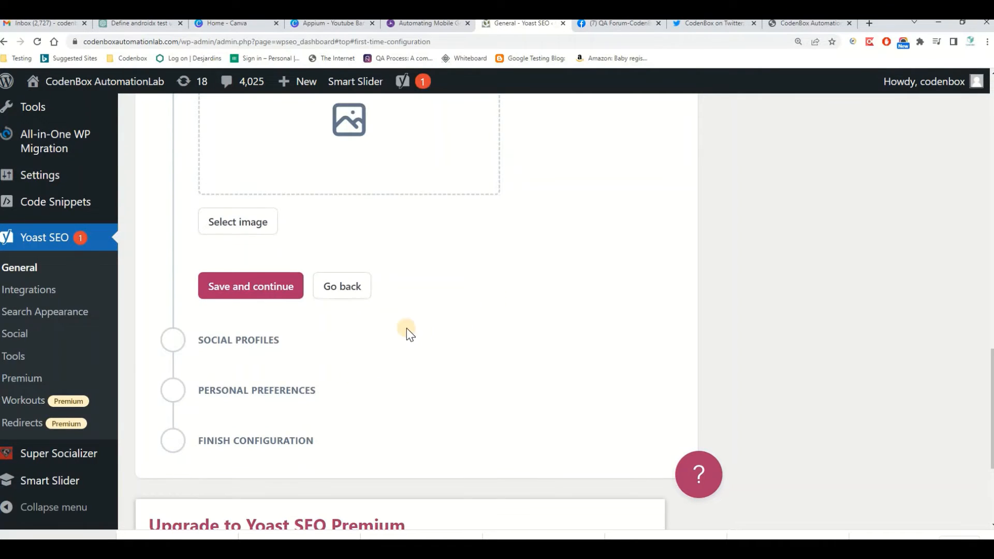
left_click(277, 288)
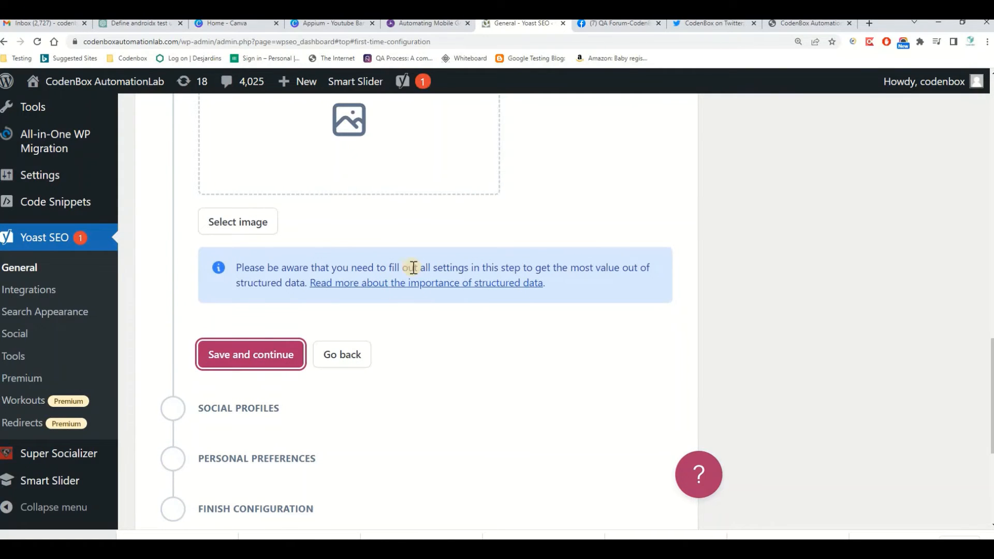
scroll(437, 373, "down", 4)
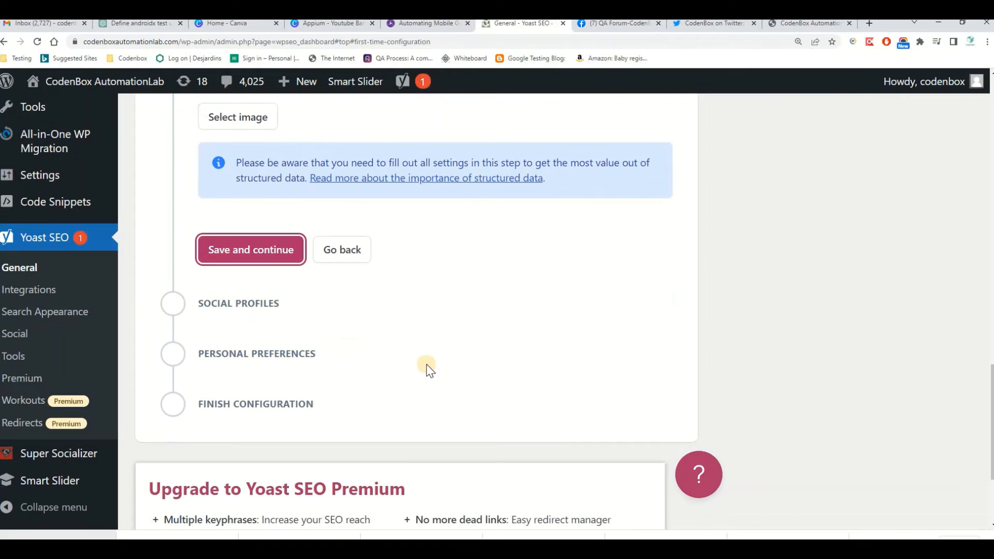
scroll(400, 354, "down", 1)
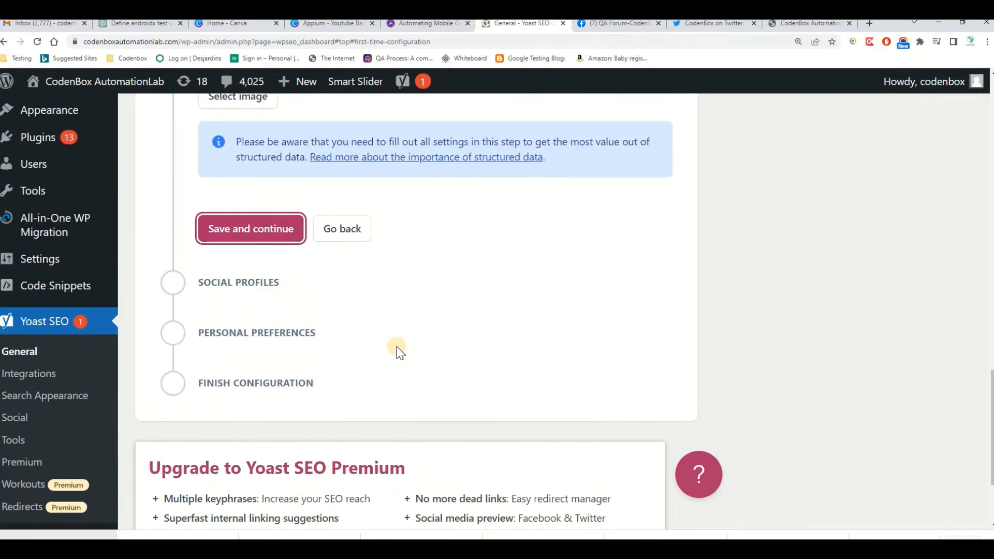
scroll(399, 352, "up", 3)
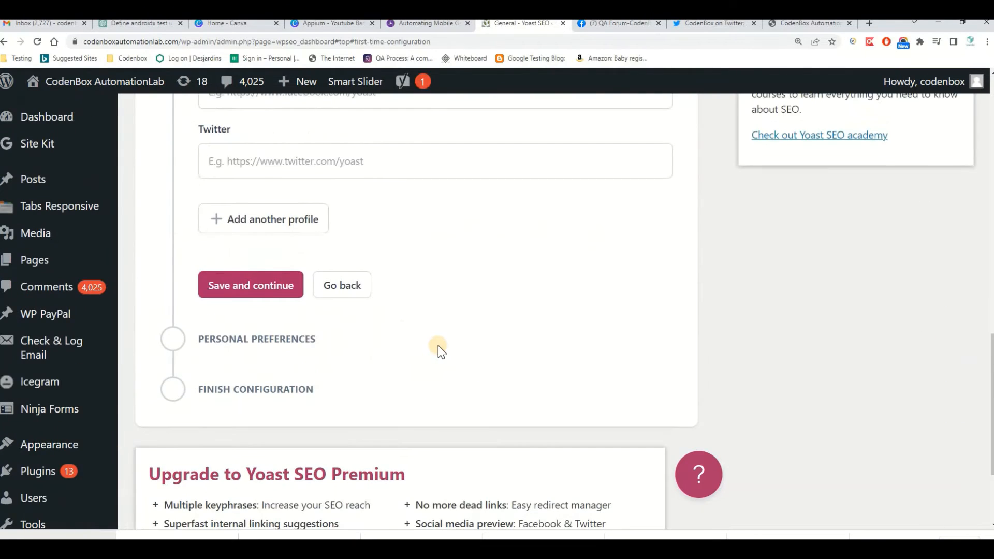
scroll(316, 293, "up", 1)
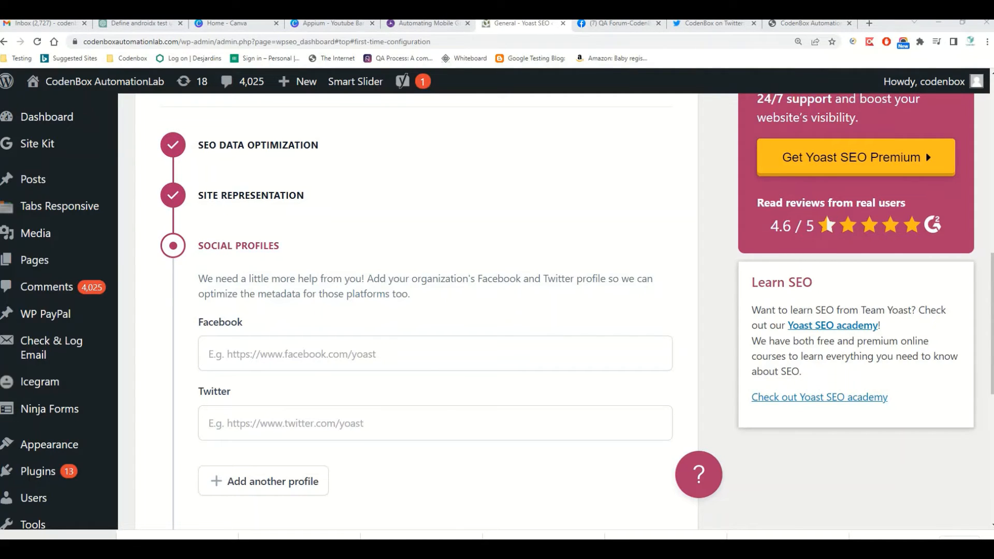
left_click(226, 356)
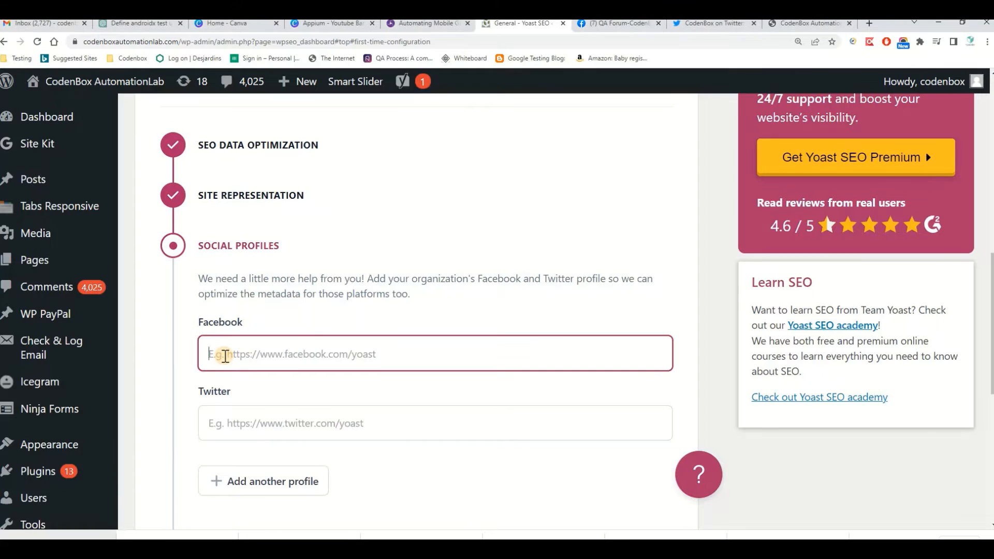
type("https://www.facebook.com/groups/codenboxautomationlab")
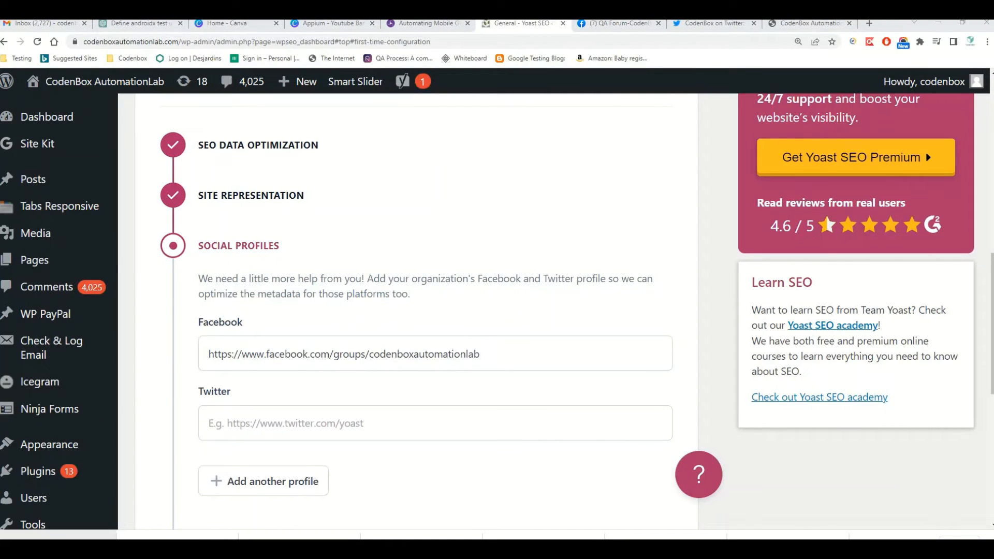
scroll(363, 326, "down", 2)
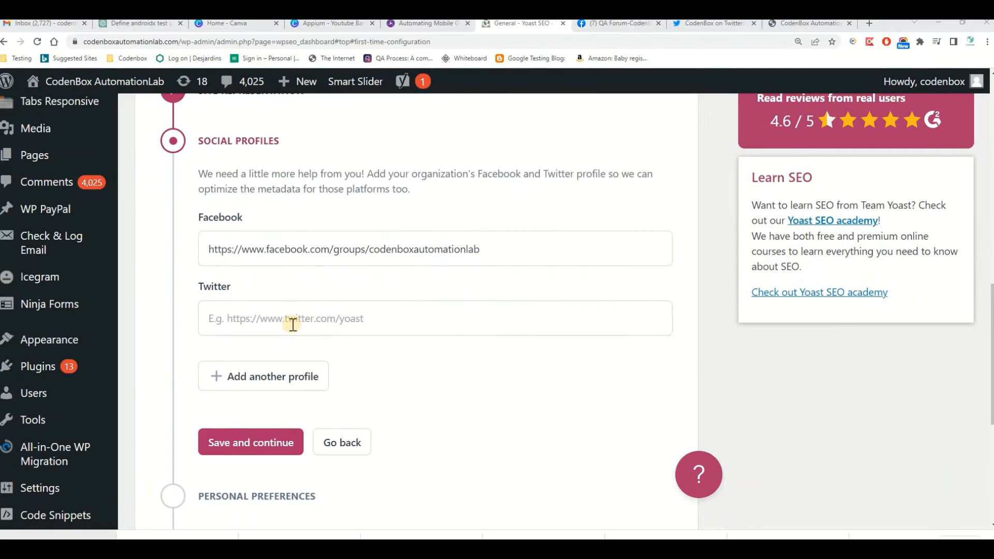
left_click(277, 323)
type("https://twitter.com/CodenboxTeam")
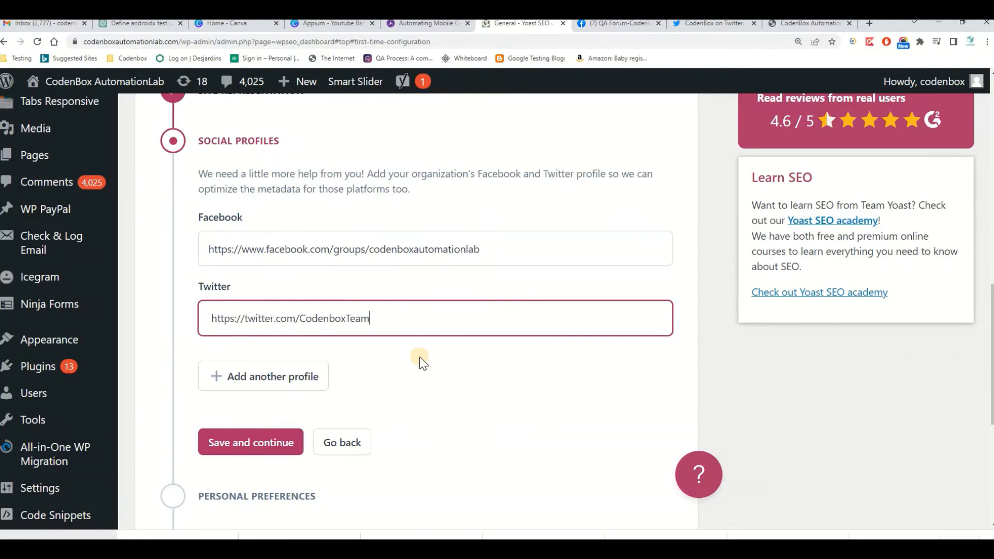
Step: Add another social profile with the personal LinkedIn profile URL, and save the Social profiles stage
left_click(296, 378)
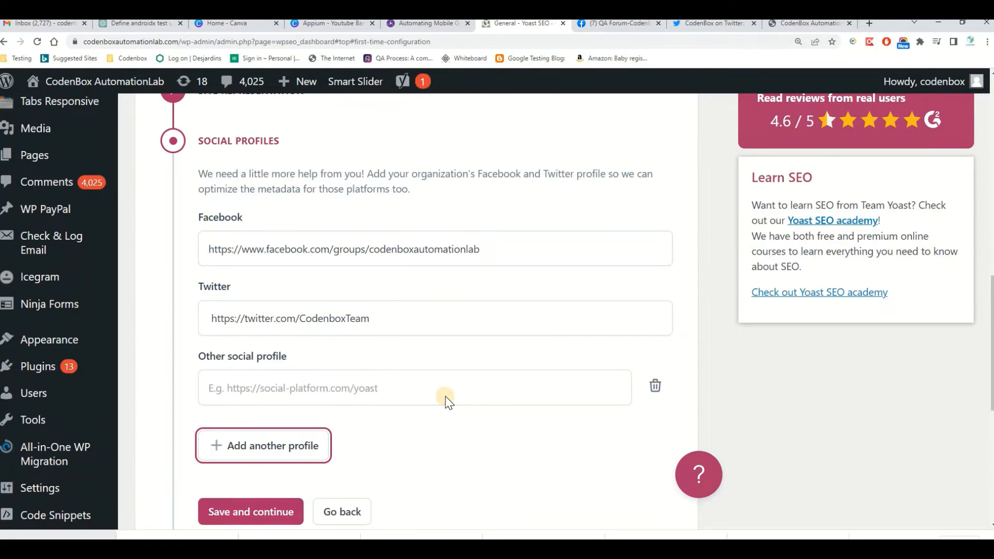
scroll(445, 396, "down", 2)
scroll(444, 386, "up", 1)
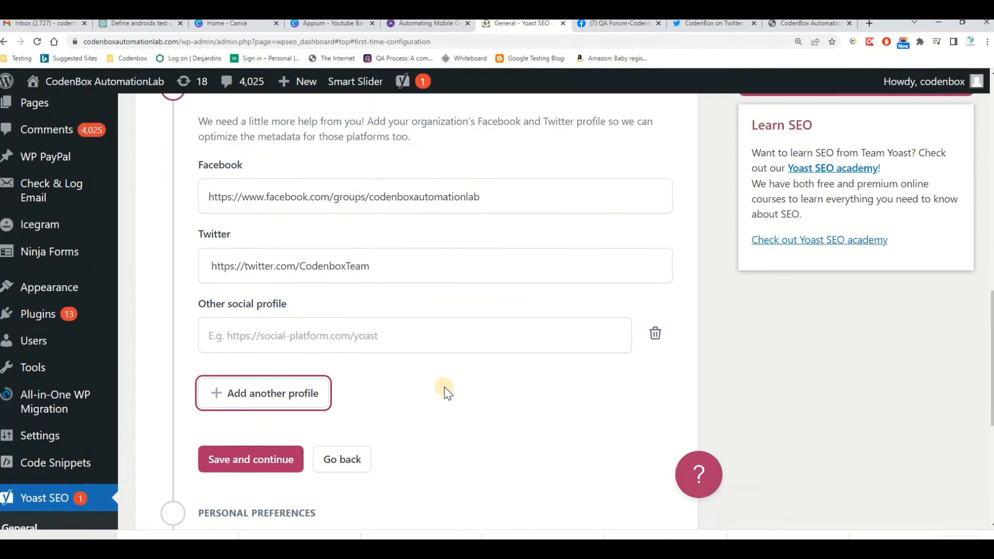
scroll(383, 342, "up", 1)
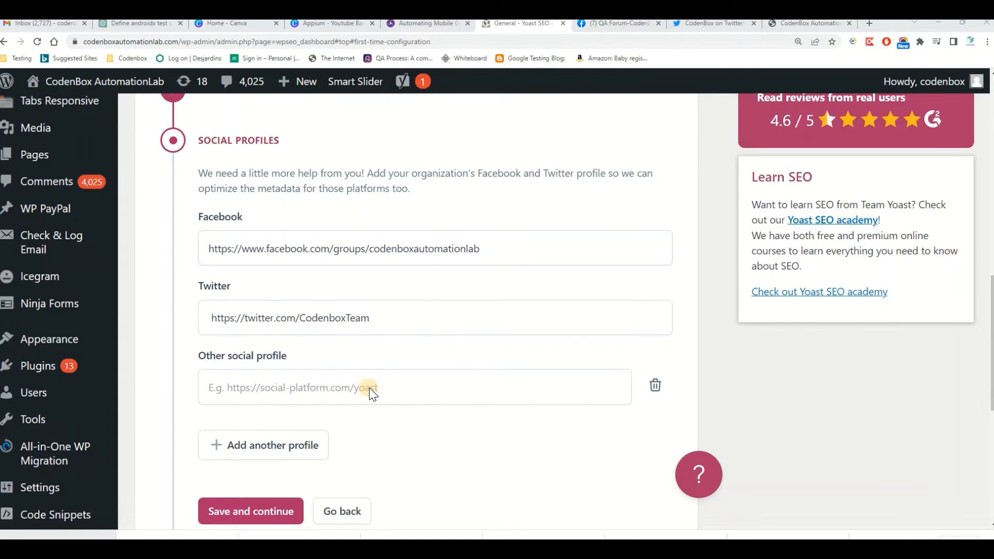
scroll(368, 387, "down", 2)
left_click(255, 283)
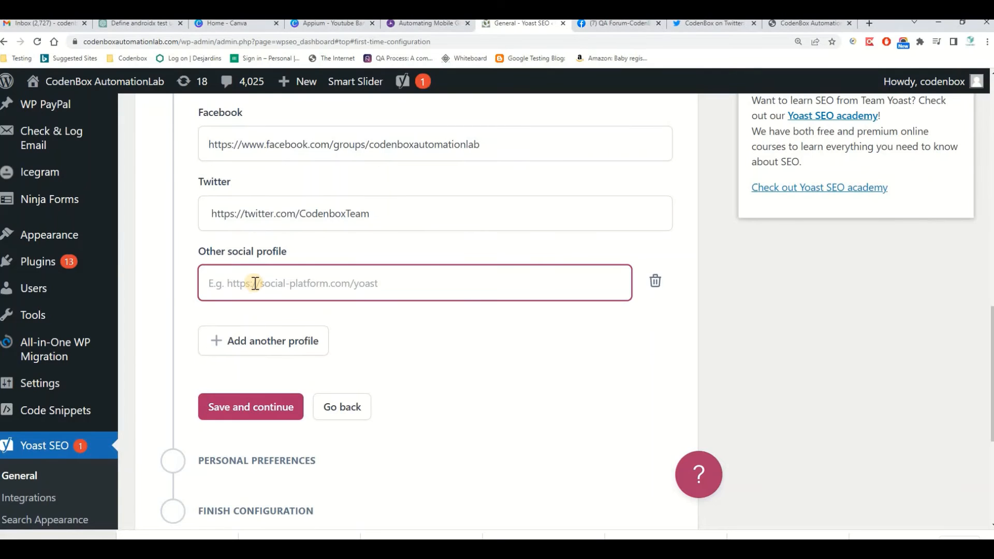
type("https://www.linkedin.com/in/sarifuli/")
scroll(480, 359, "down", 2)
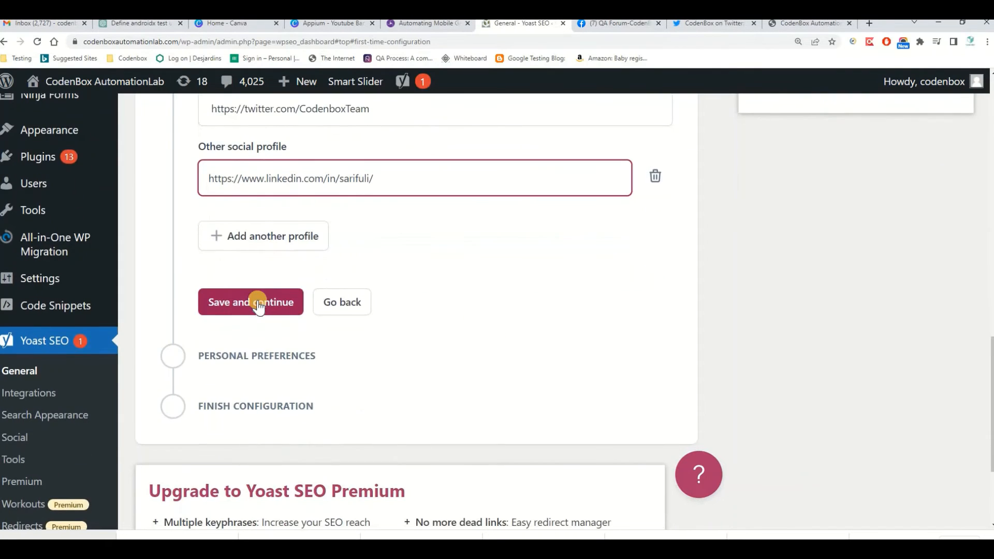
left_click(257, 304)
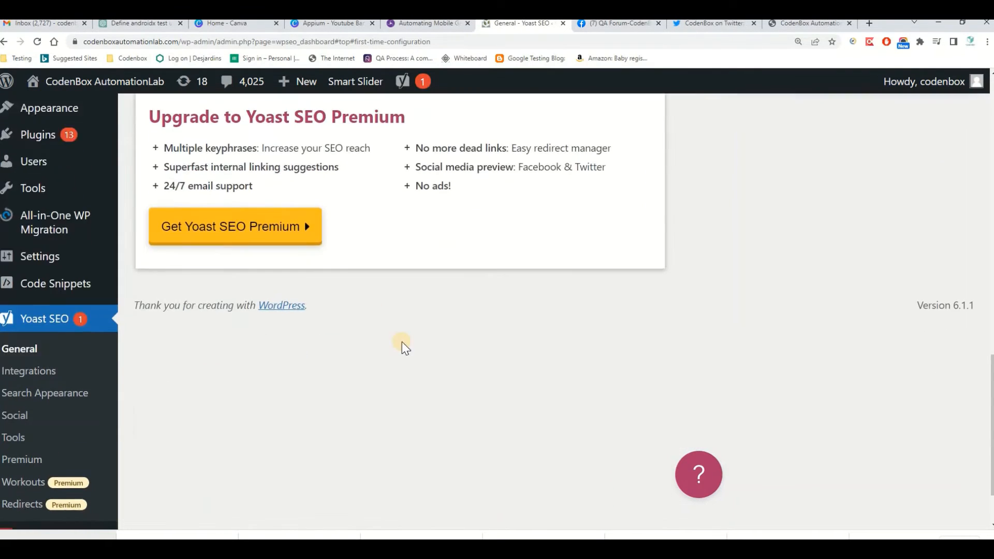
Step: Save the Personal preferences stage with "No, don't track my site data" kept and without signing up for the newsletter
scroll(411, 329, "up", 3)
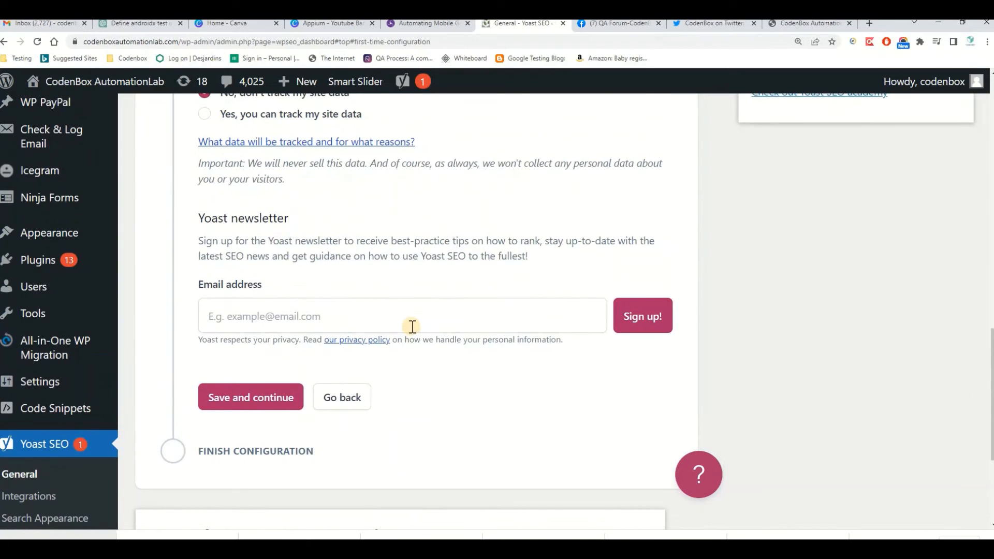
scroll(411, 326, "up", 1)
scroll(391, 324, "up", 3)
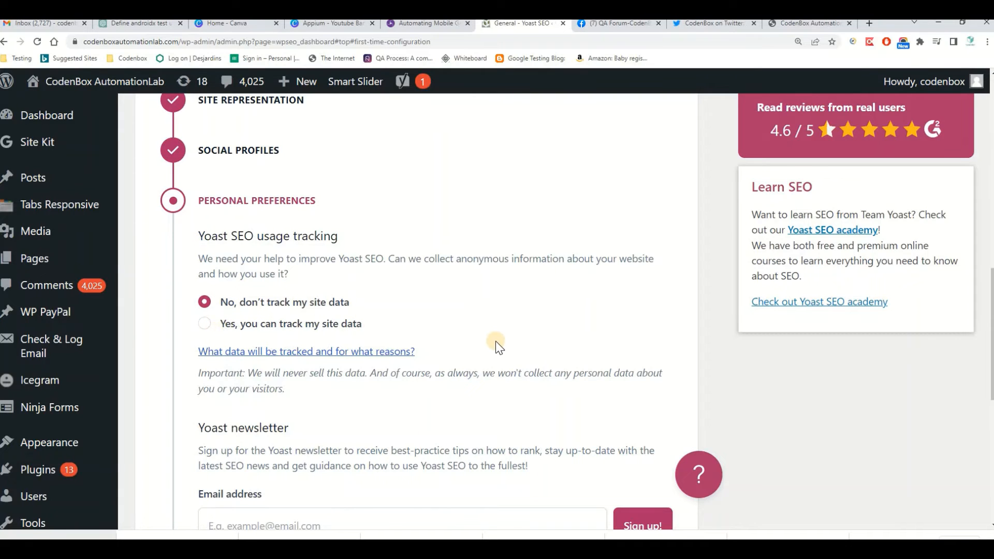
scroll(495, 340, "down", 3)
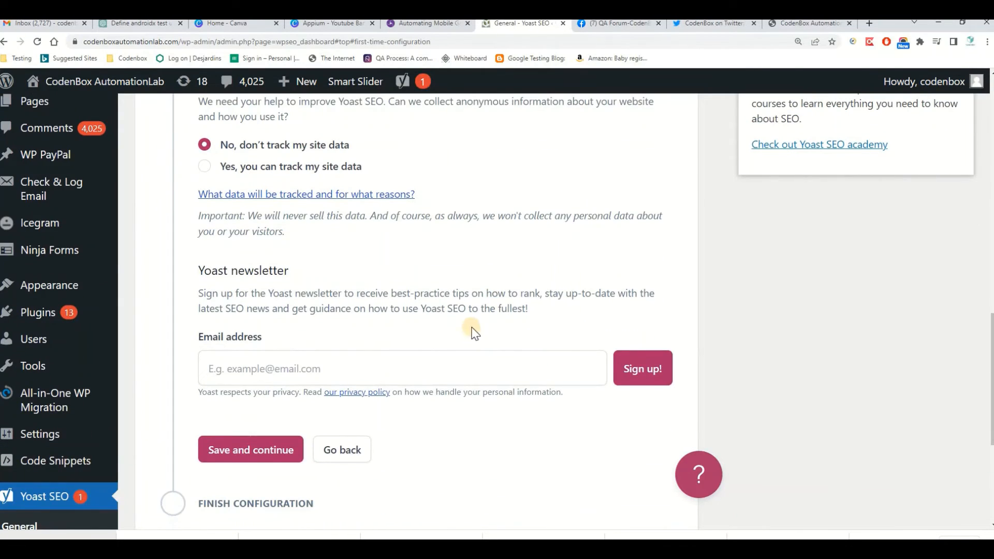
scroll(448, 312, "down", 1)
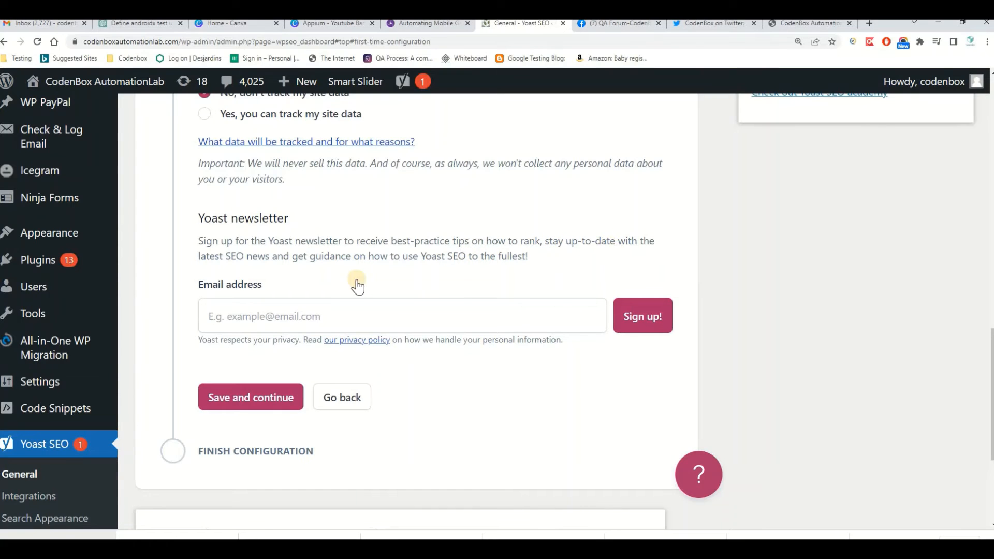
scroll(315, 272, "down", 2)
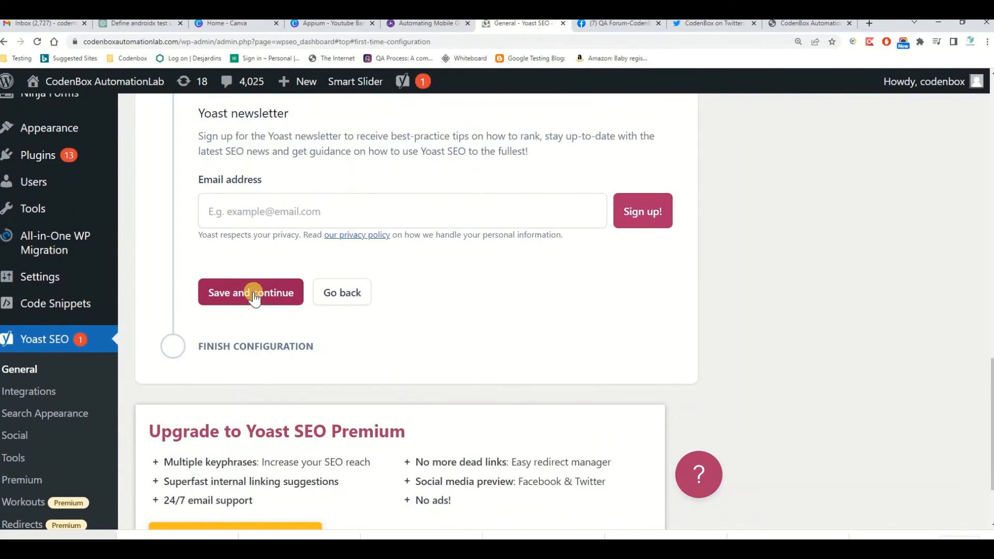
left_click(253, 299)
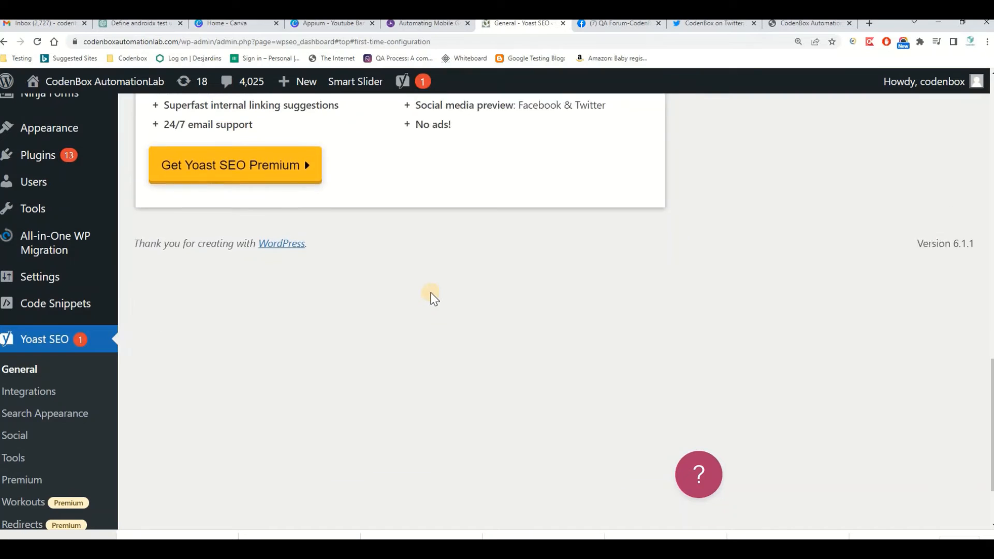
Step: Review the first-time configuration stages and the finish message, and view the free weekly webinar registration page before closing it
scroll(431, 298, "up", 5)
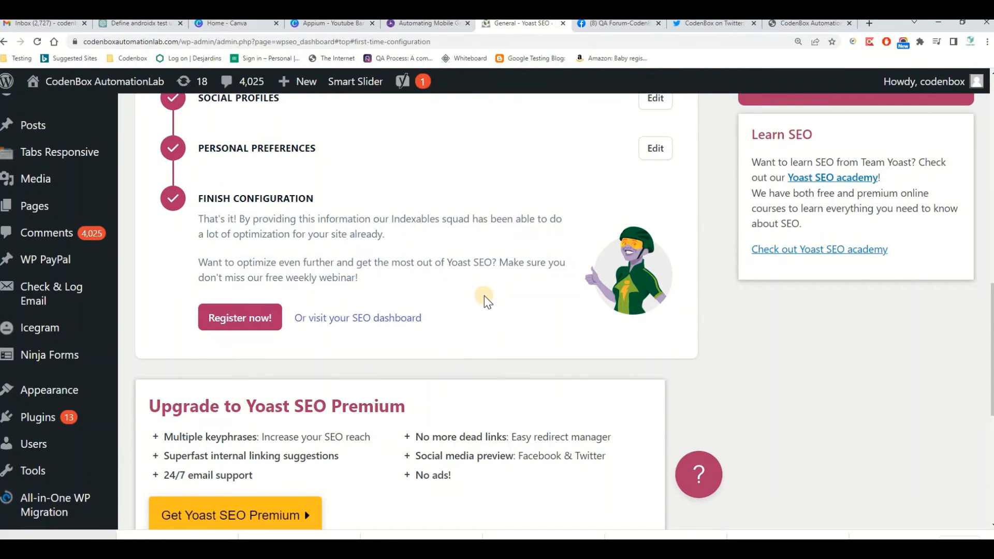
scroll(317, 258, "up", 2)
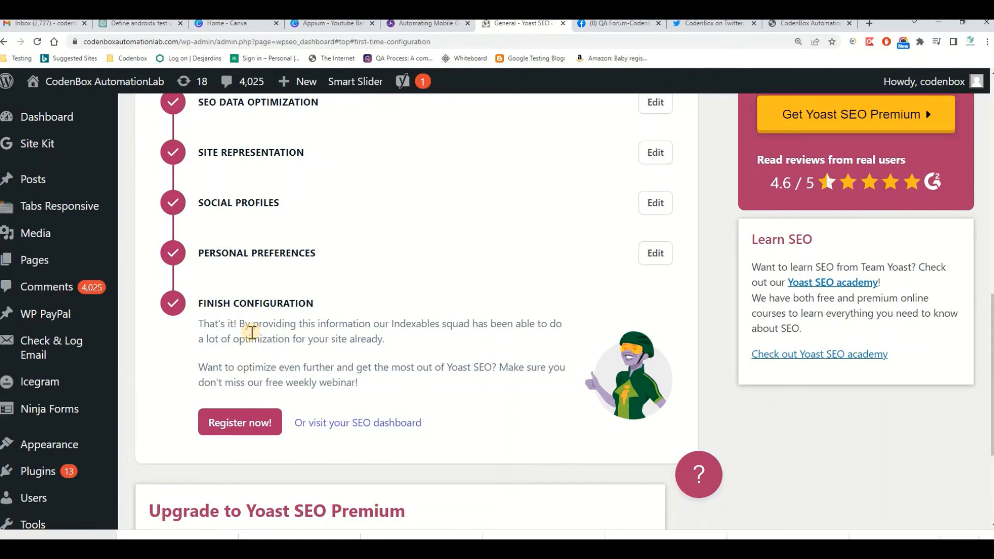
scroll(468, 343, "down", 1)
scroll(440, 346, "down", 5)
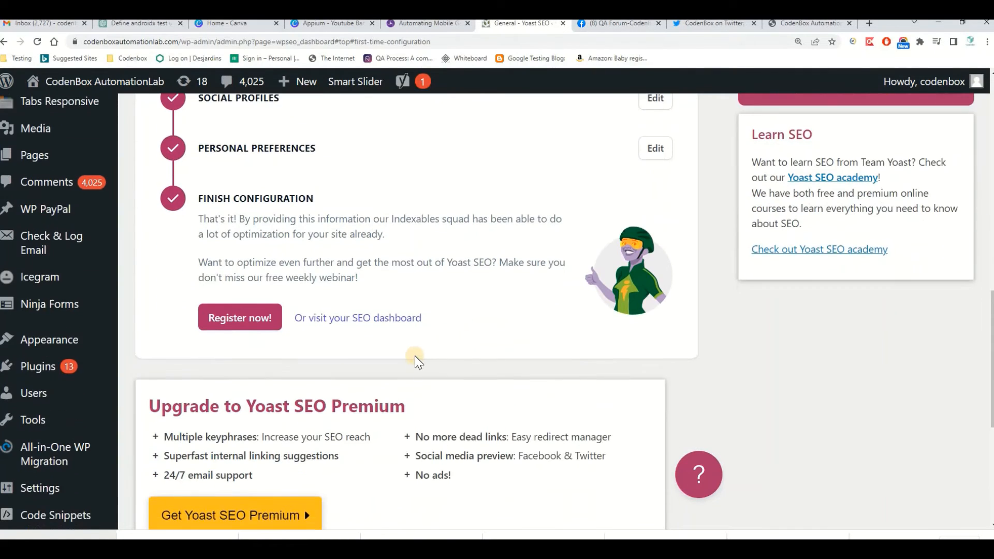
scroll(337, 328, "up", 3)
scroll(310, 275, "up", 2)
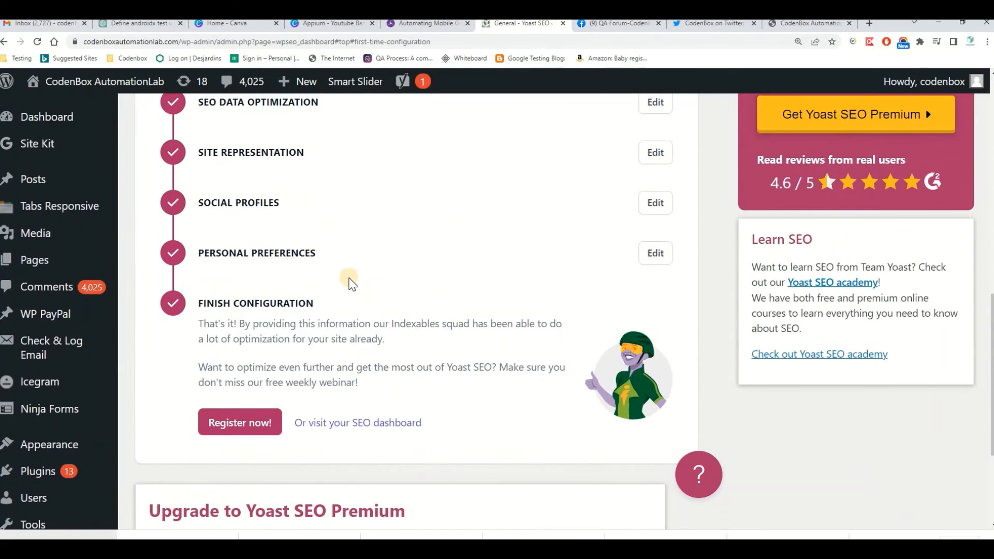
scroll(348, 280, "down", 5)
left_click(251, 331)
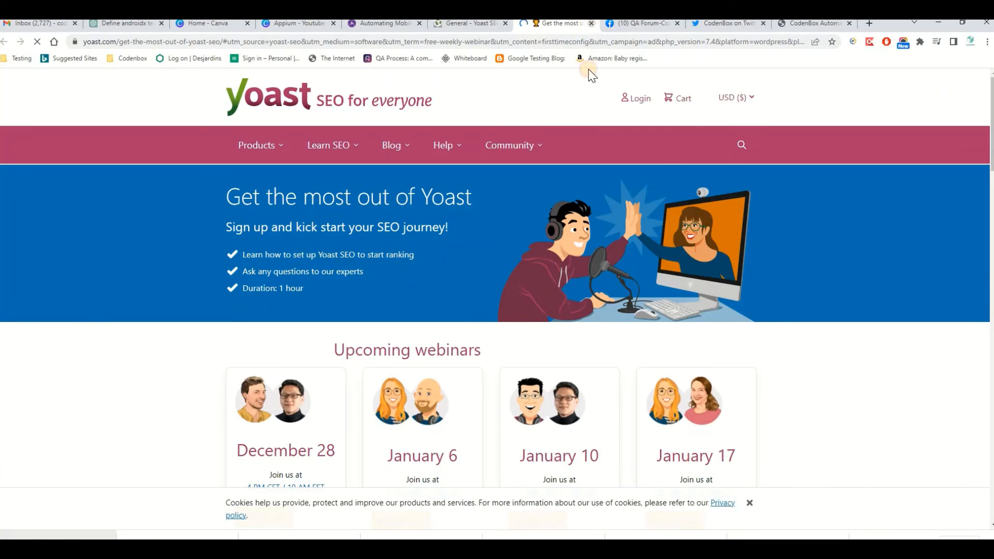
key("ctrl+w")
scroll(438, 274, "down", 4)
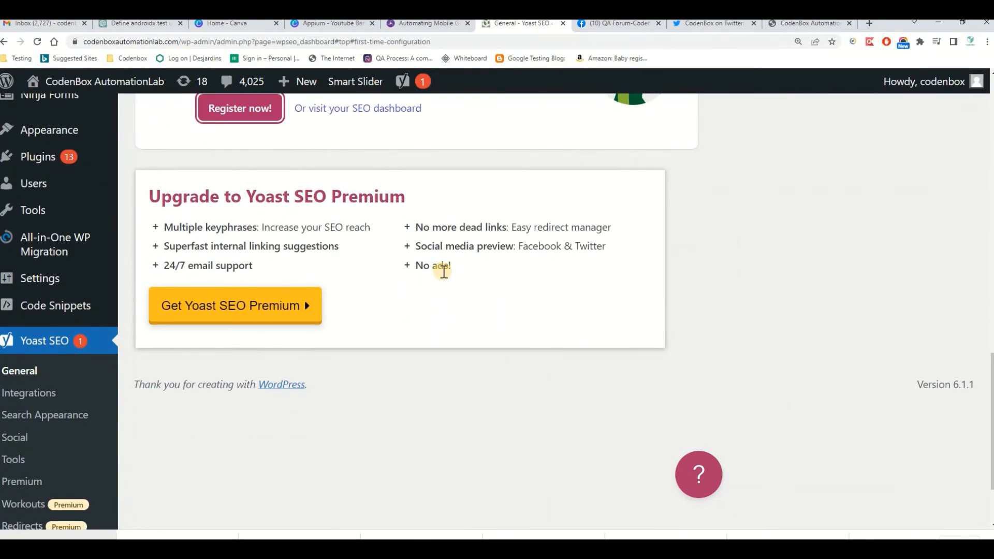
scroll(440, 282, "up", 4)
scroll(434, 285, "down", 2)
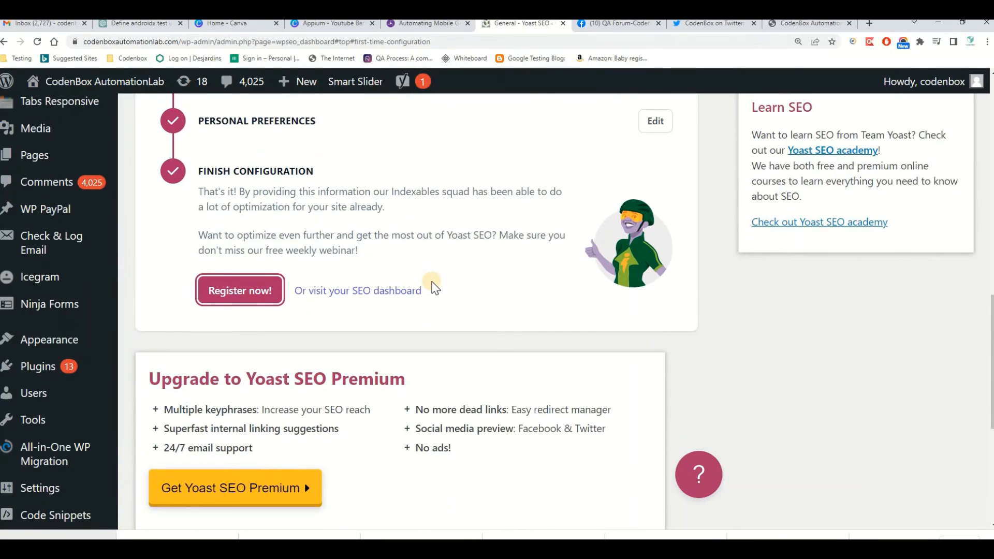
scroll(434, 286, "up", 9)
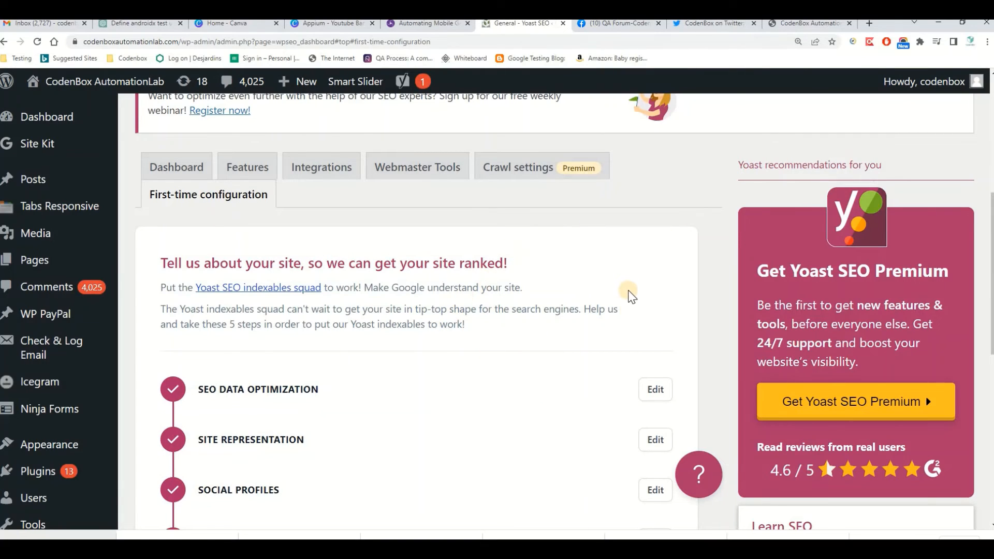
scroll(621, 289, "up", 5)
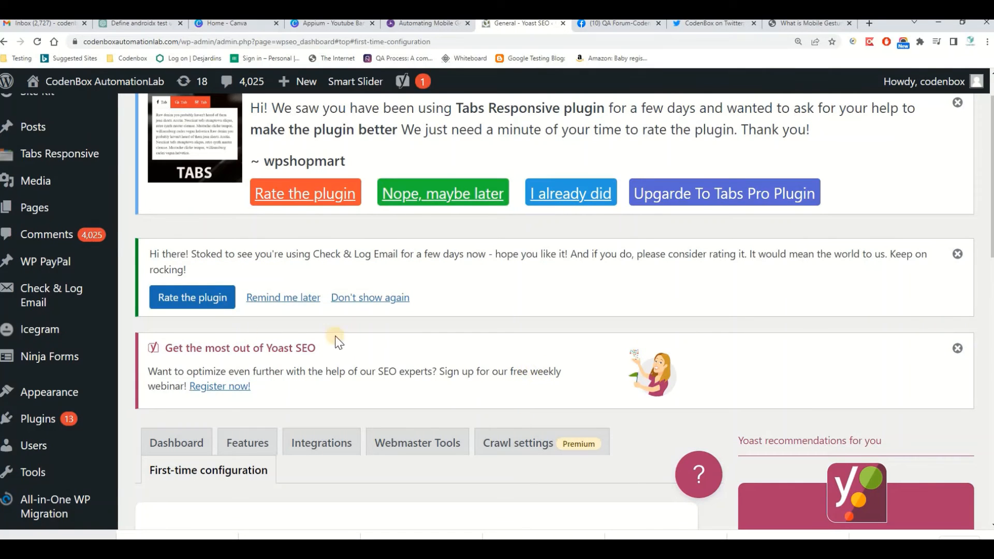
Step: Switch to the Facebook group and refresh the share attachment of the "What is Mobile Gestures" post, saving the updated link preview
scroll(457, 395, "down", 3)
scroll(457, 396, "up", 3)
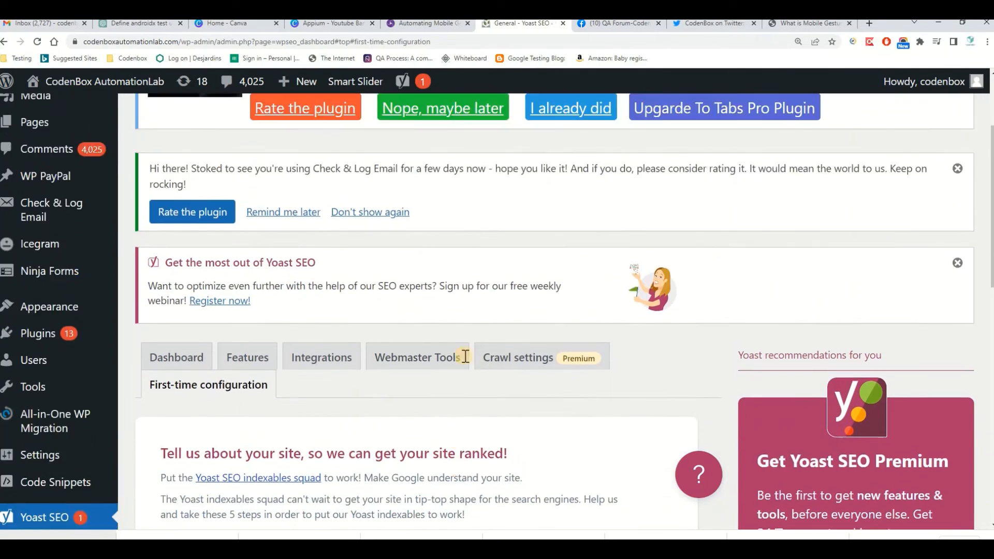
left_click(612, 22)
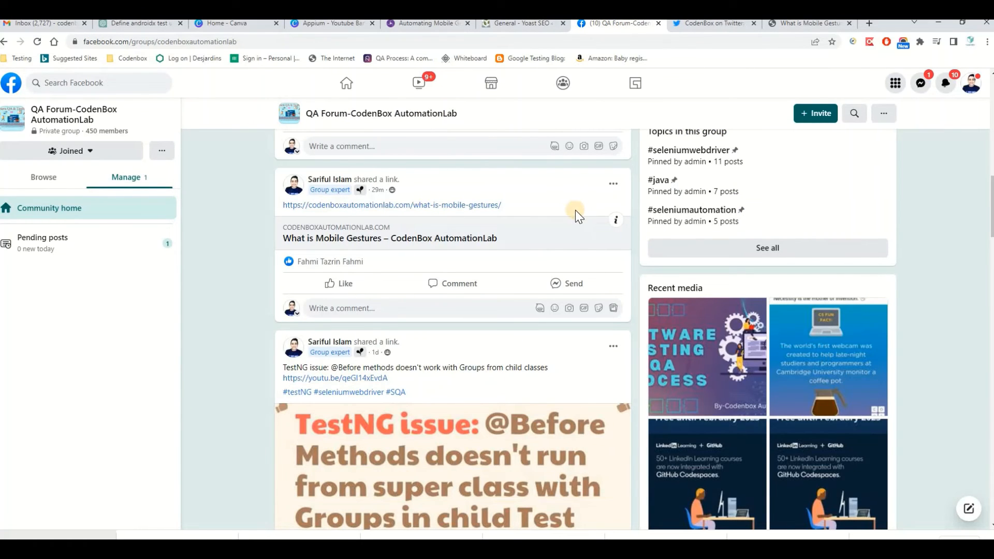
scroll(564, 223, "up", 5)
scroll(563, 226, "up", 1)
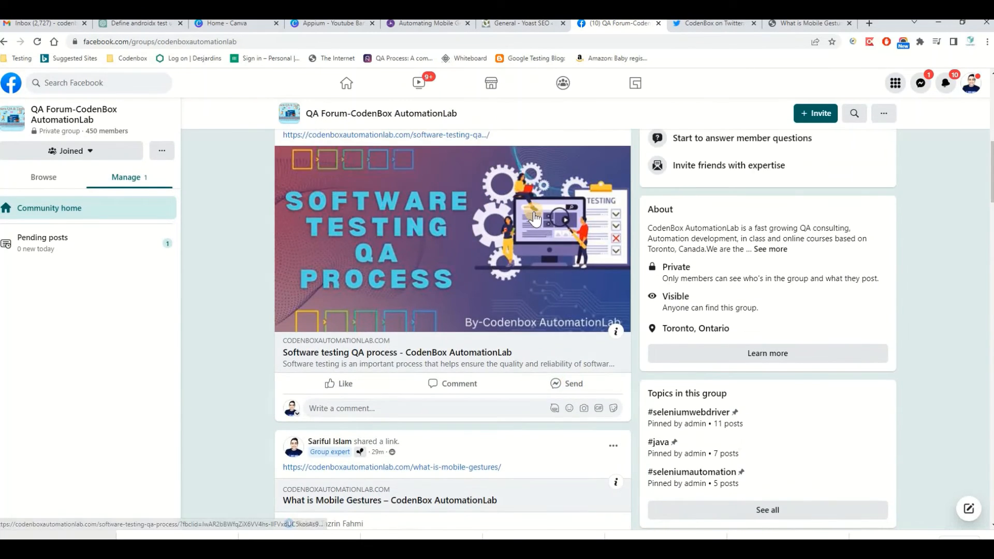
scroll(535, 218, "down", 6)
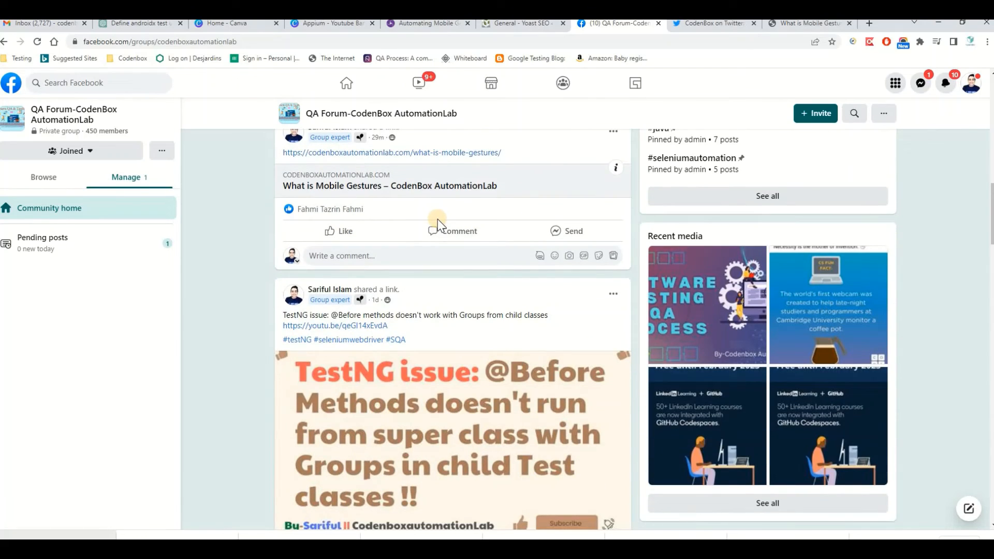
scroll(437, 219, "up", 1)
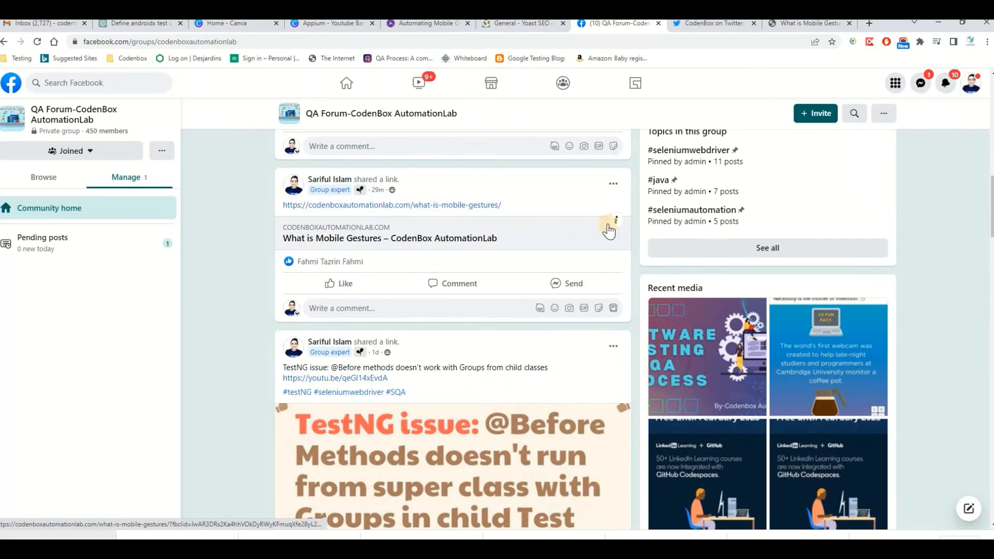
left_click(614, 185)
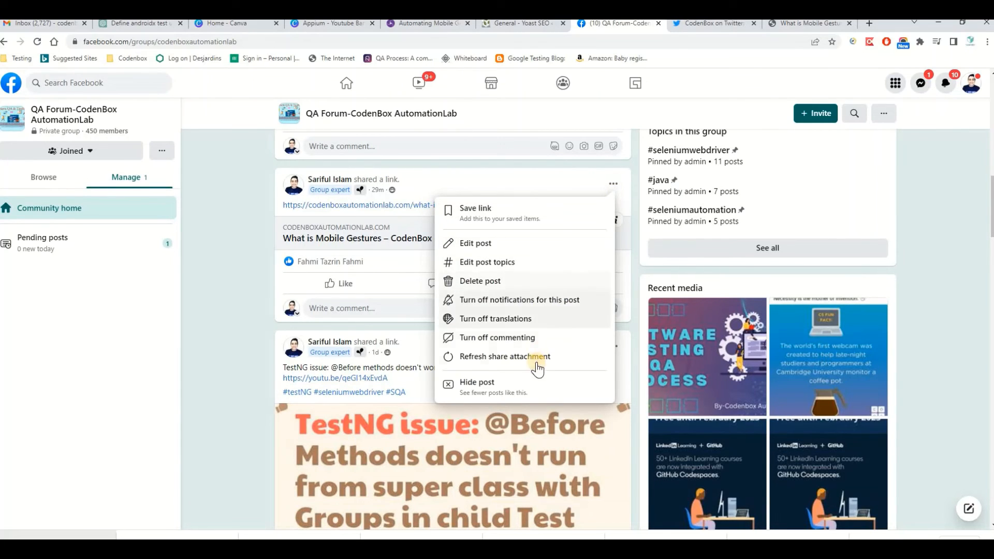
left_click(521, 362)
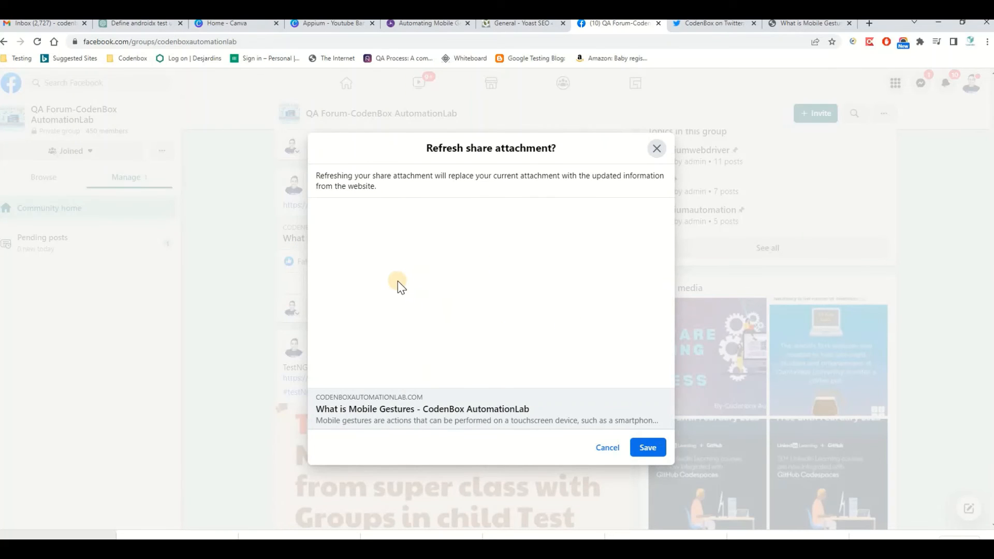
left_click(640, 450)
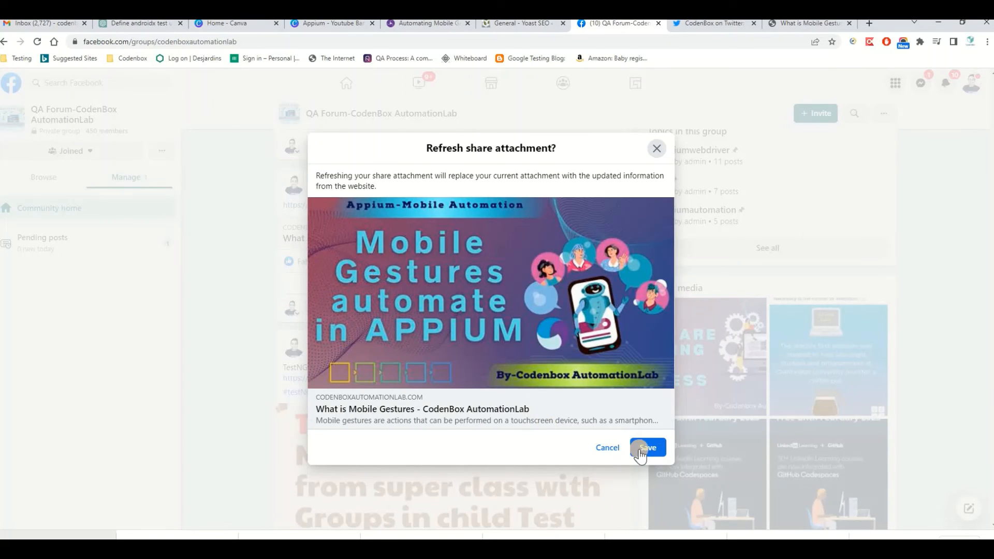
left_click(648, 451)
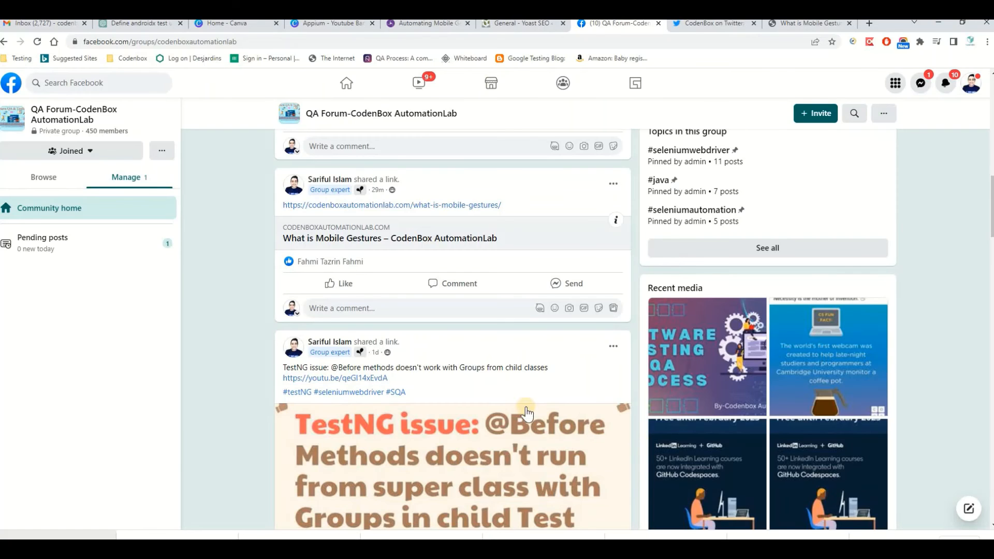
Step: Reload the Facebook group page and check the image preview of the "What is Mobile Gestures" post
left_click(36, 42)
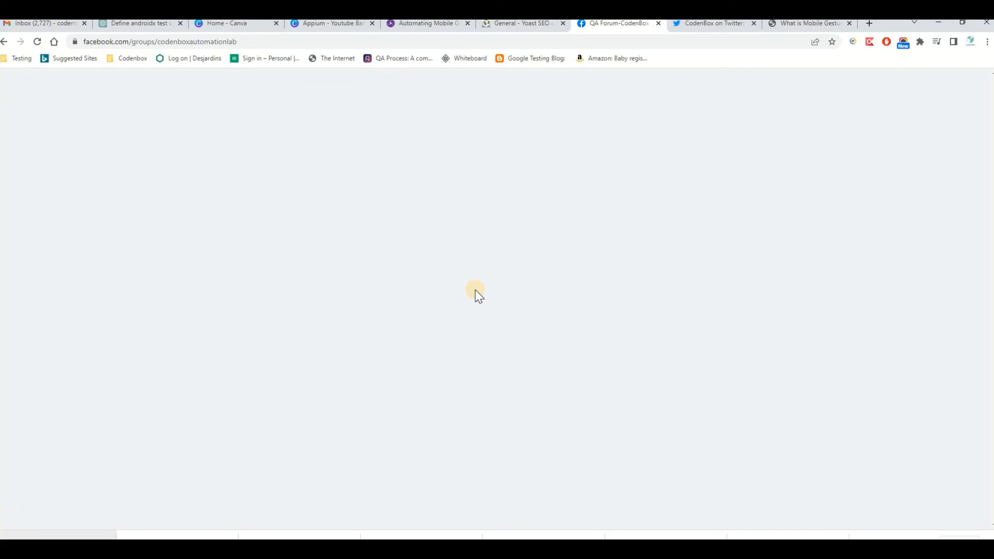
scroll(450, 326, "down", 4)
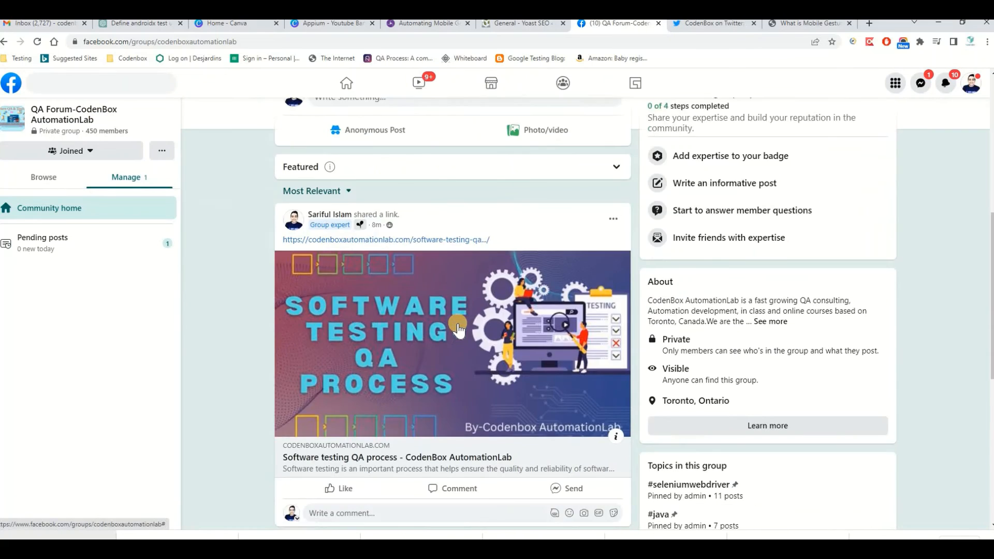
scroll(458, 329, "down", 6)
scroll(466, 318, "up", 3)
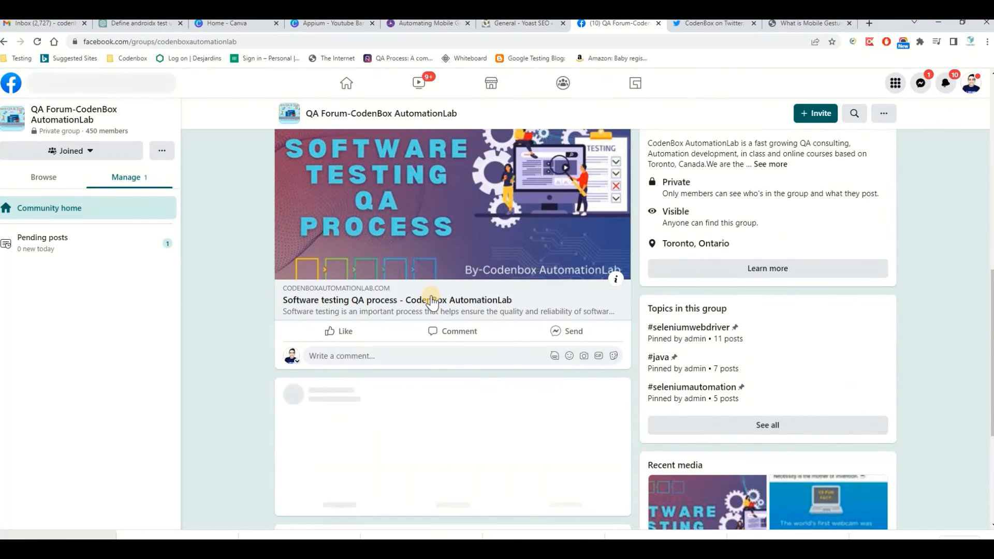
scroll(414, 303, "down", 4)
scroll(406, 304, "up", 2)
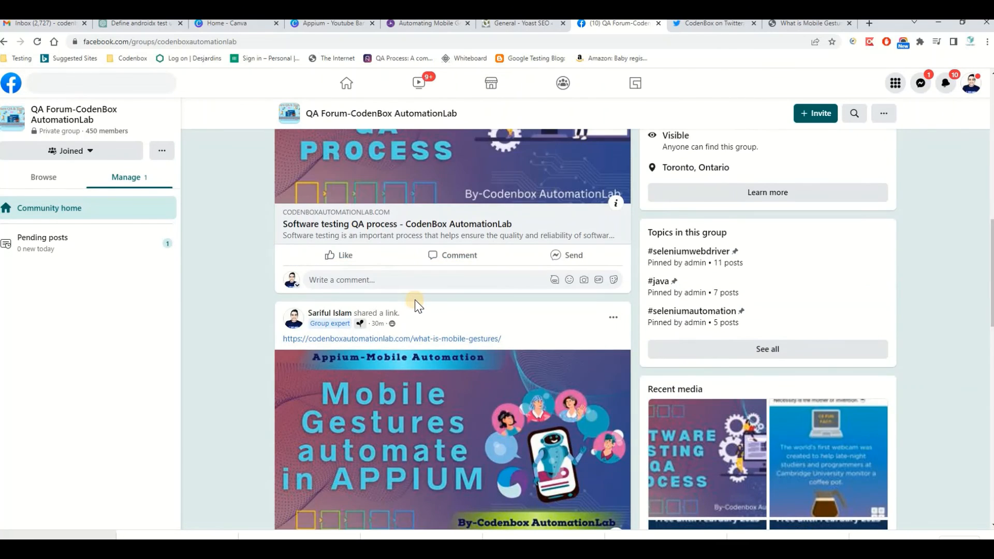
scroll(414, 300, "down", 3)
scroll(363, 269, "up", 2)
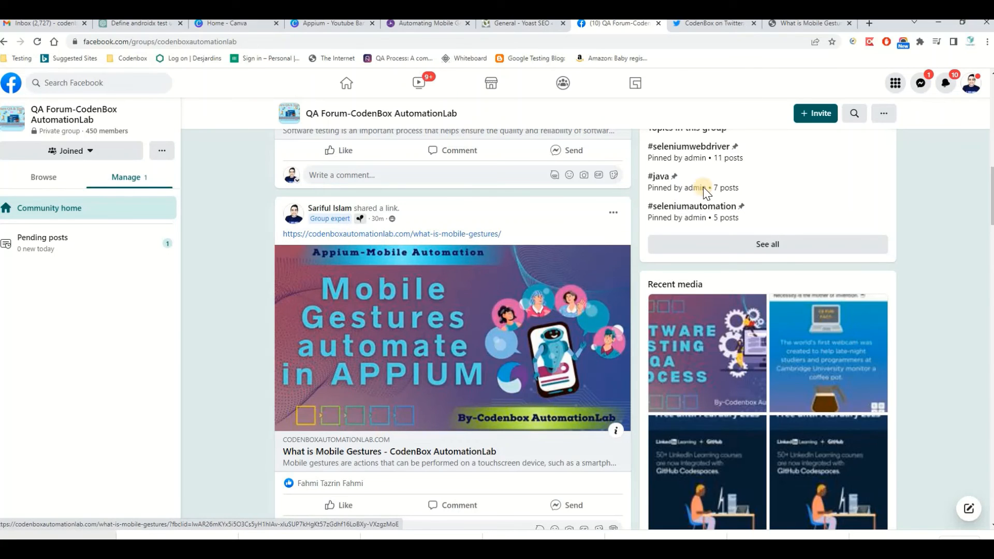
Step: Switch to Twitter and delete the CodenBox tweet that shares the software testing link without an image
left_click(710, 24)
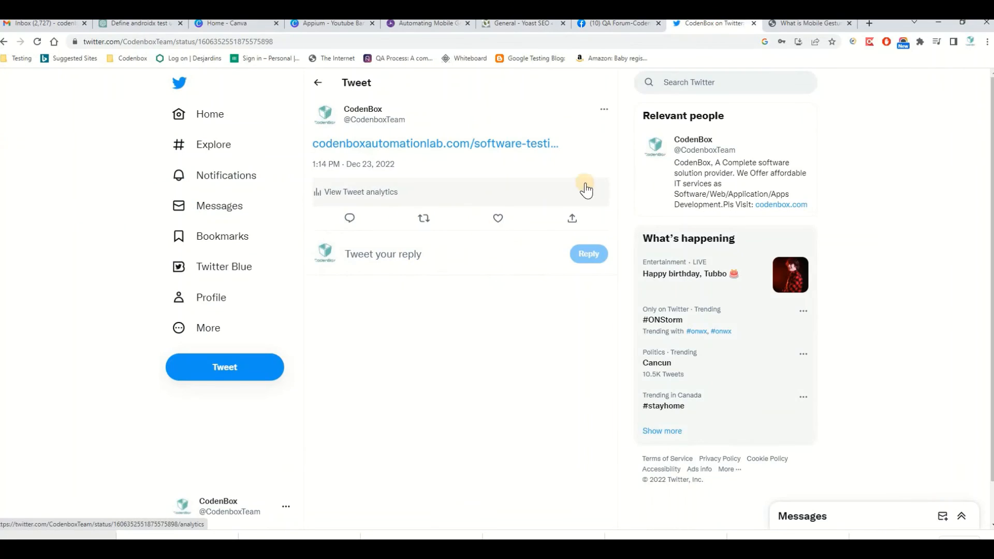
left_click(603, 110)
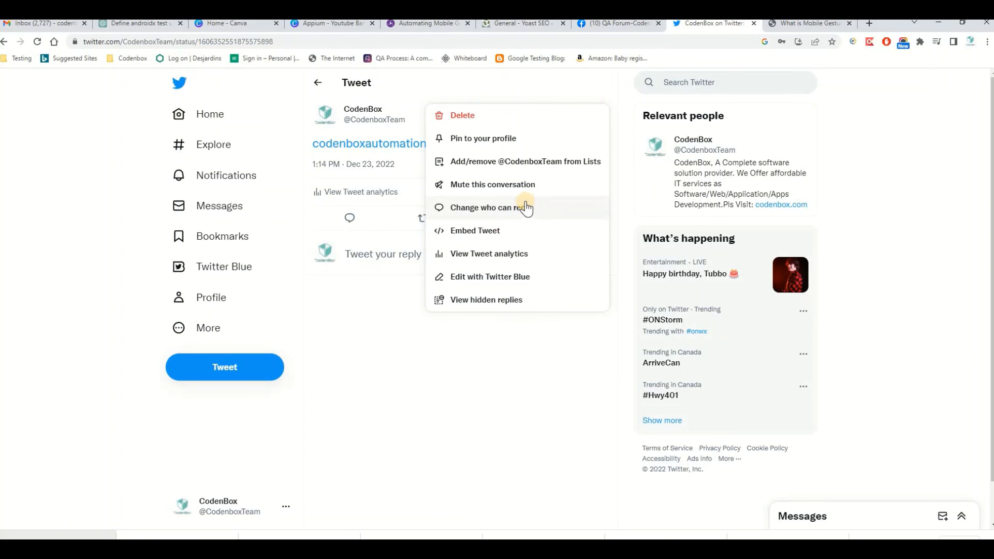
left_click(459, 116)
left_click(489, 319)
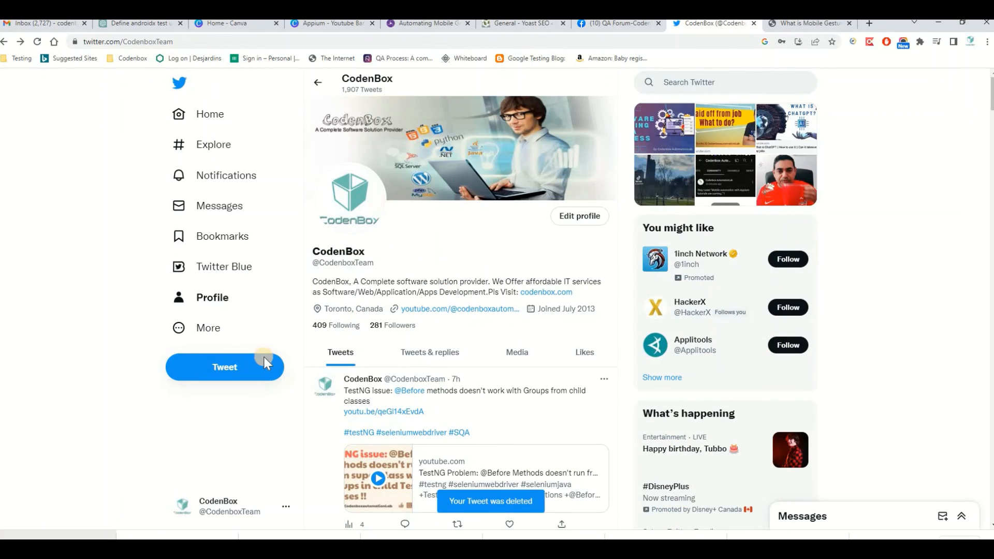
left_click(236, 367)
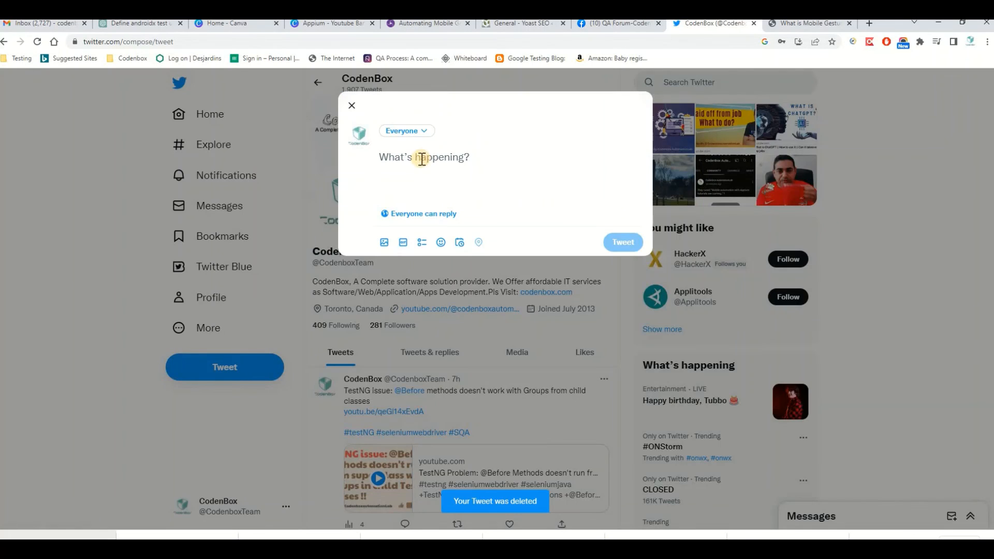
type("https://codenboxautomationlab.com/what-is-mobile-gestures/")
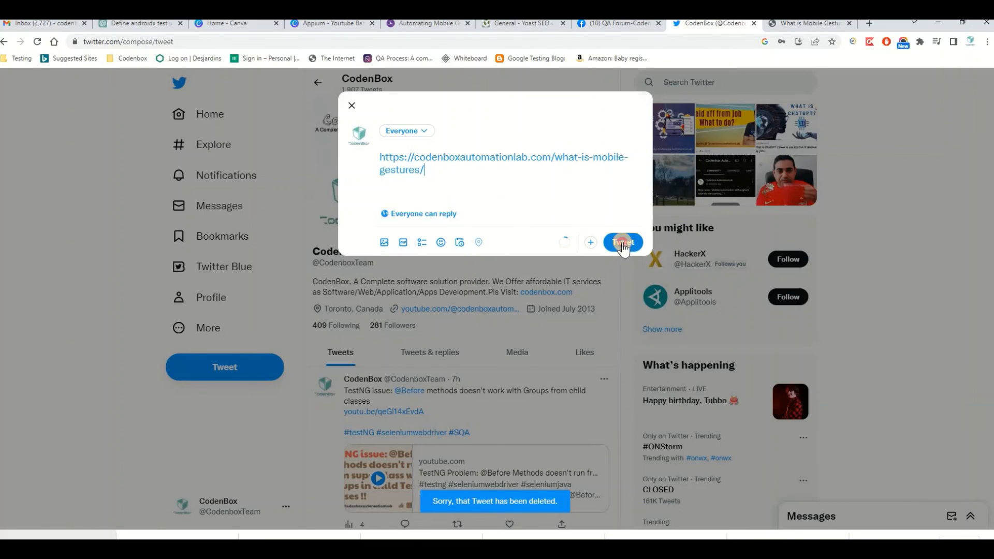
left_click(623, 244)
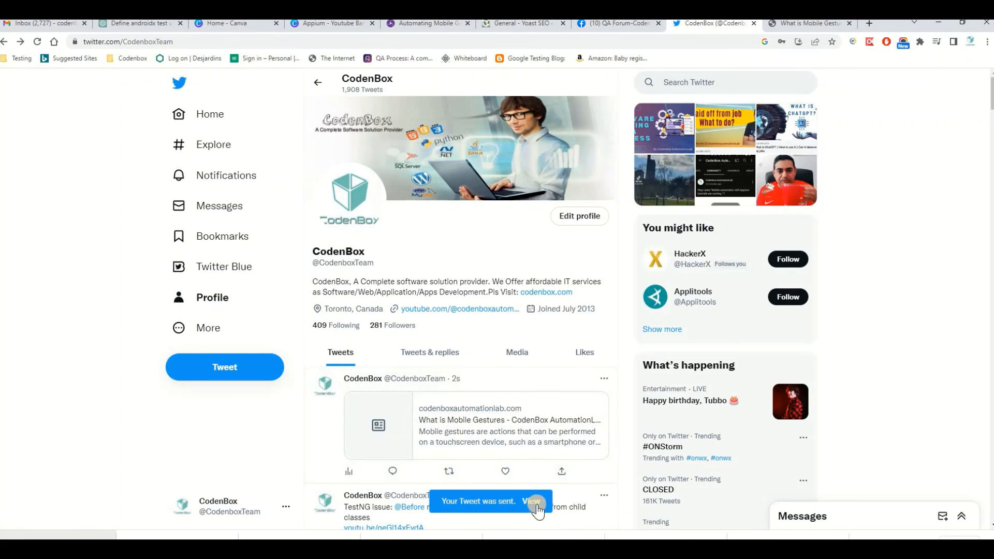
Step: Open the newly sent tweet to check its link preview image, and return to the Yoast SEO configuration page
left_click(538, 455)
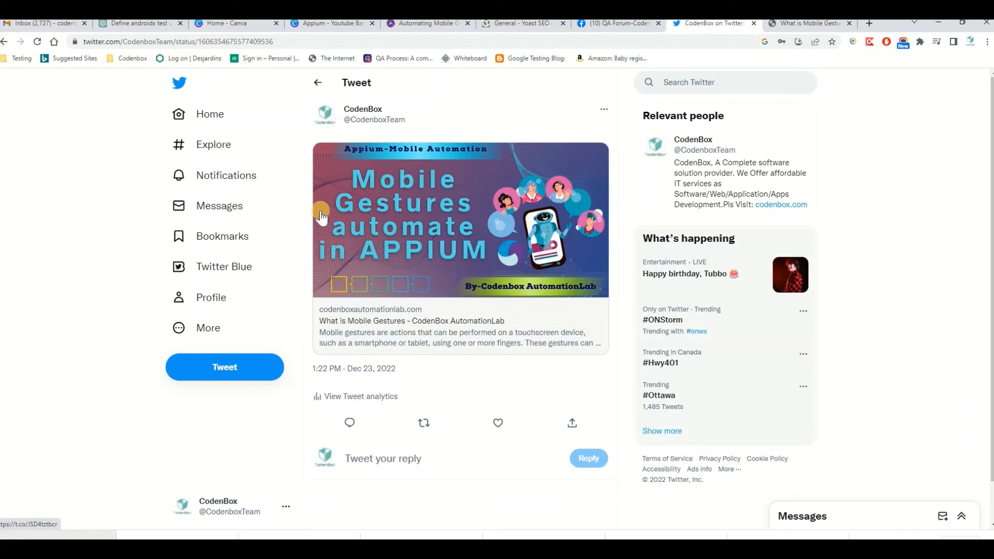
left_click(529, 24)
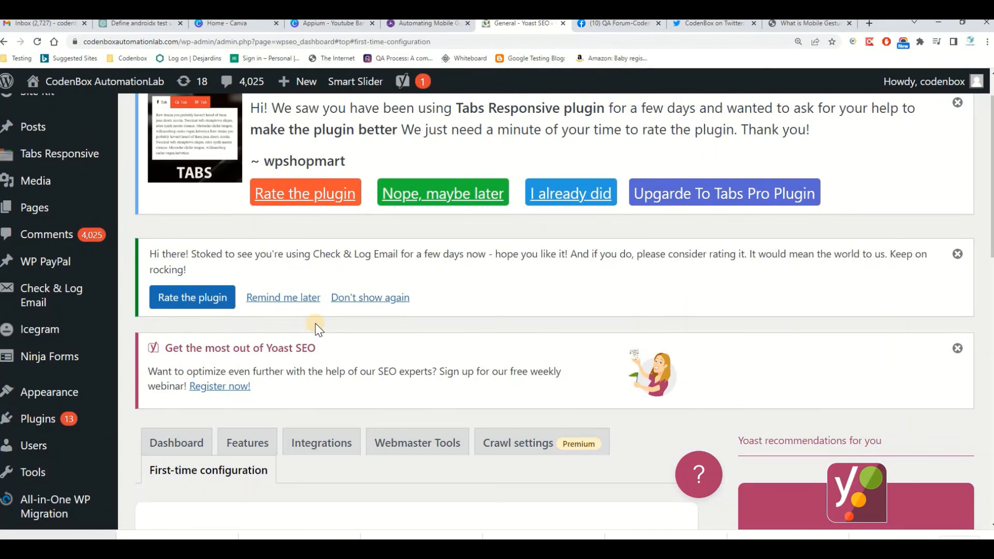